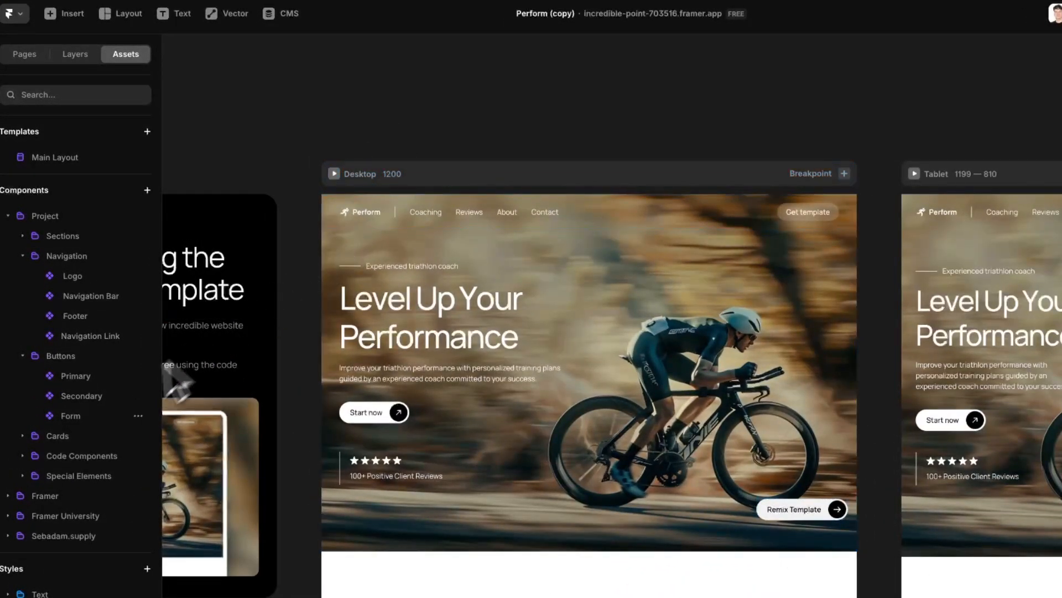
# Step: Add a Primary button labelled Contact, linked to /contact, below Start now in the hero
pyautogui.moveTo(94, 381); pyautogui.dragTo(402, 115)
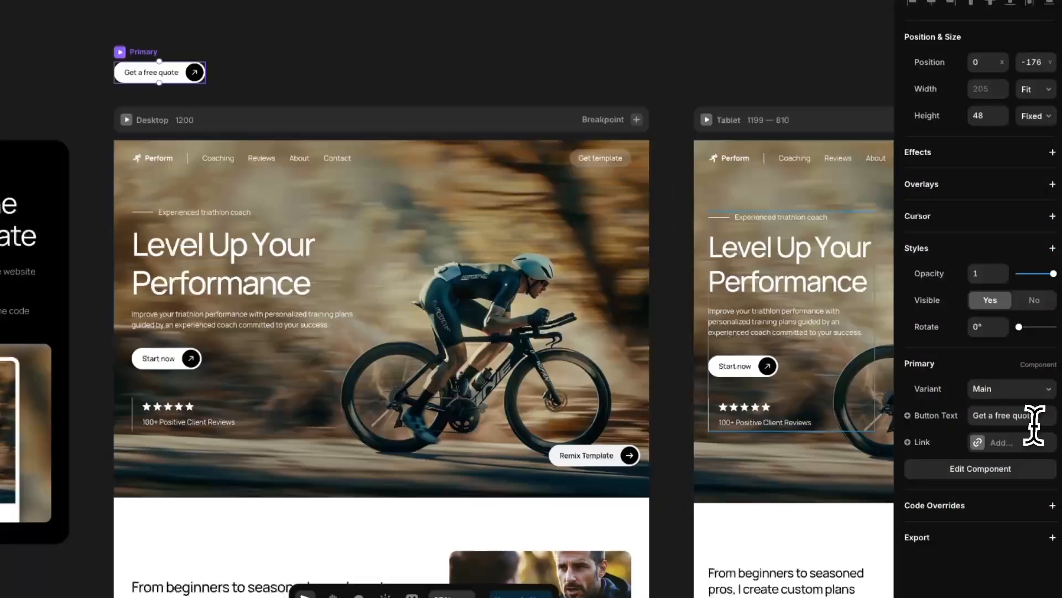
pyautogui.click(1032, 416)
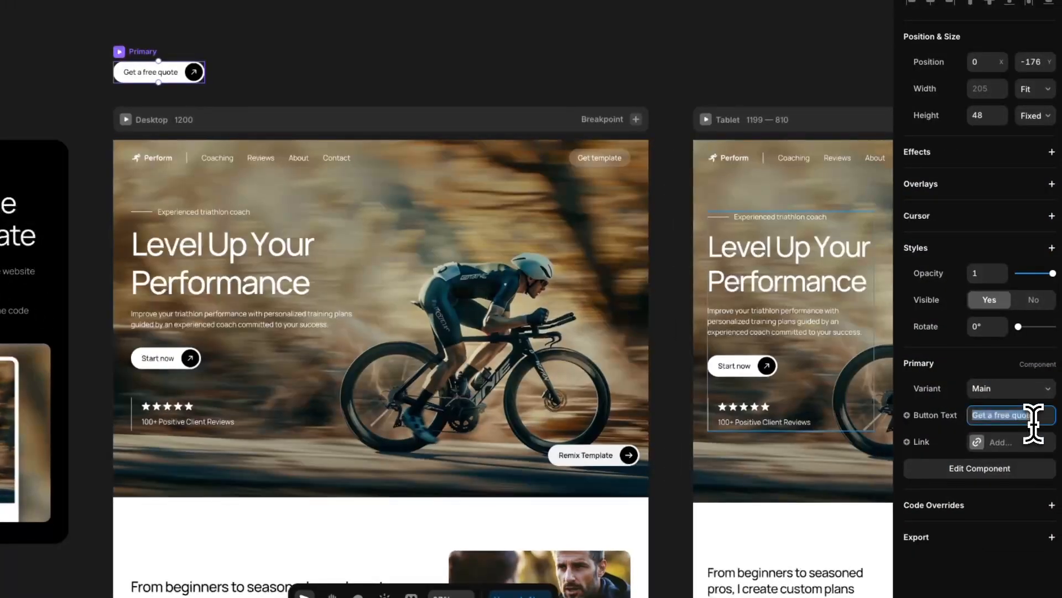
pyautogui.write('Text')
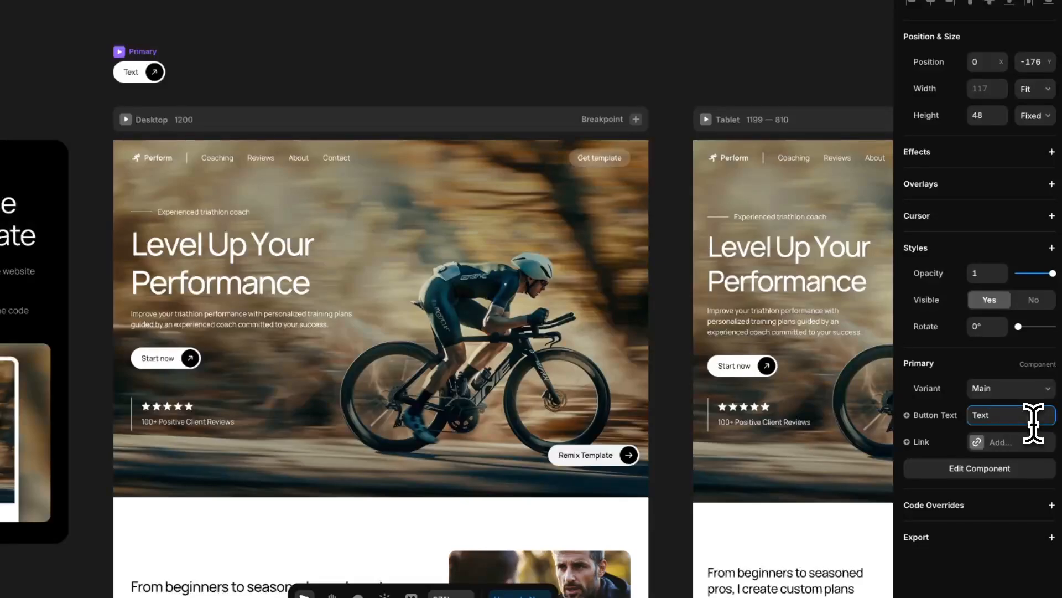
pyautogui.click(1007, 445)
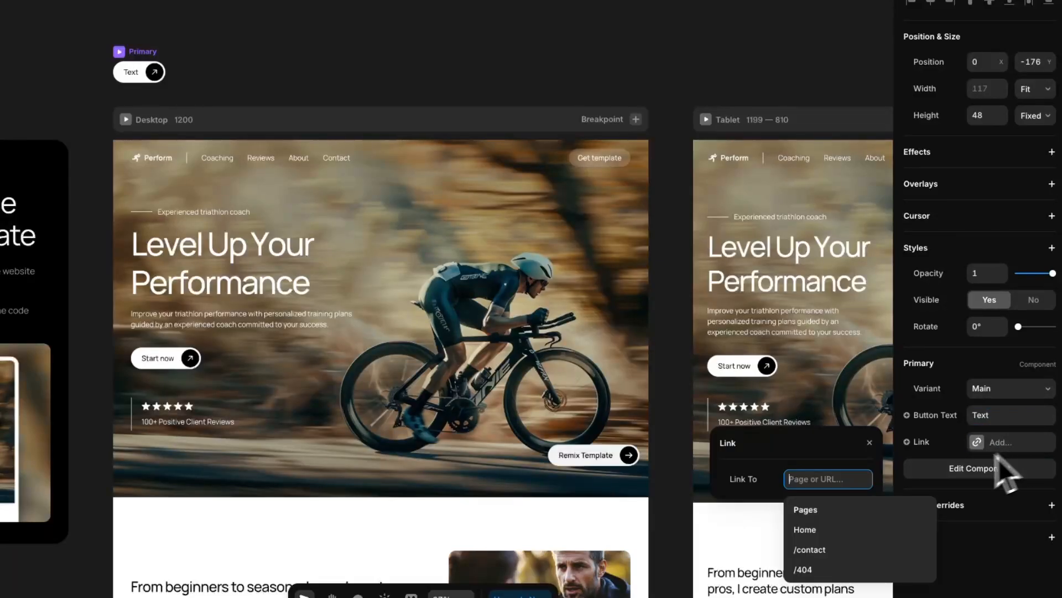
pyautogui.click(843, 551)
pyautogui.click(1014, 416)
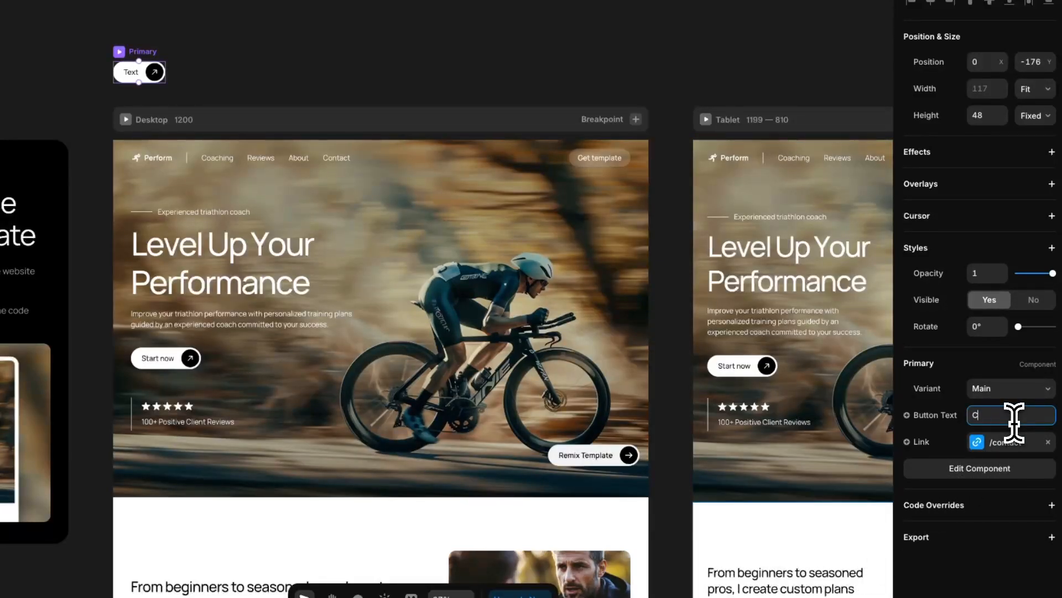
pyautogui.write('Contact')
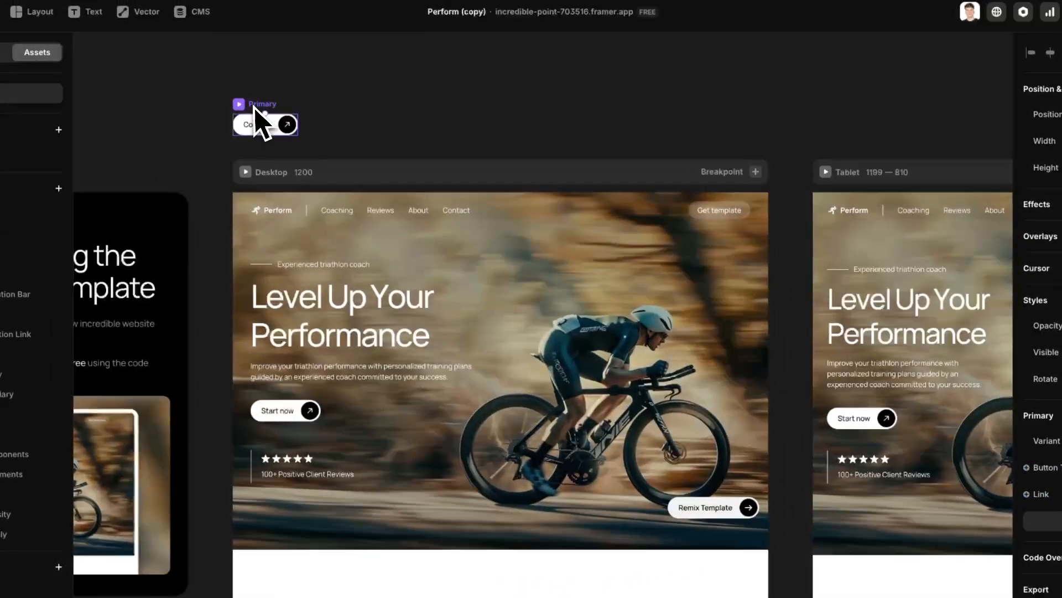
pyautogui.moveTo(256, 111); pyautogui.dragTo(290, 443)
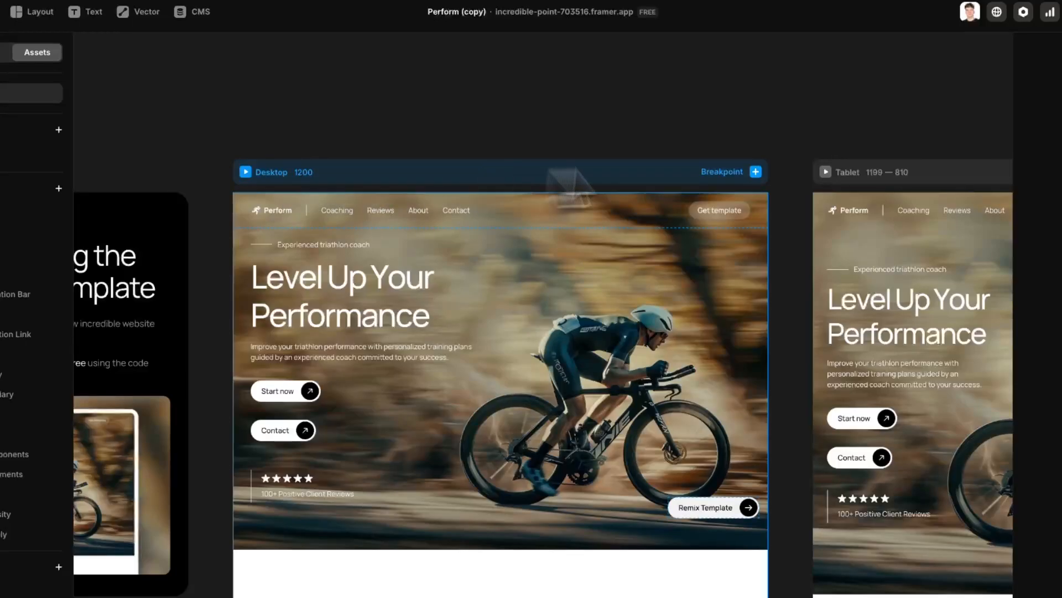
pyautogui.click(266, 178)
pyautogui.click(245, 172)
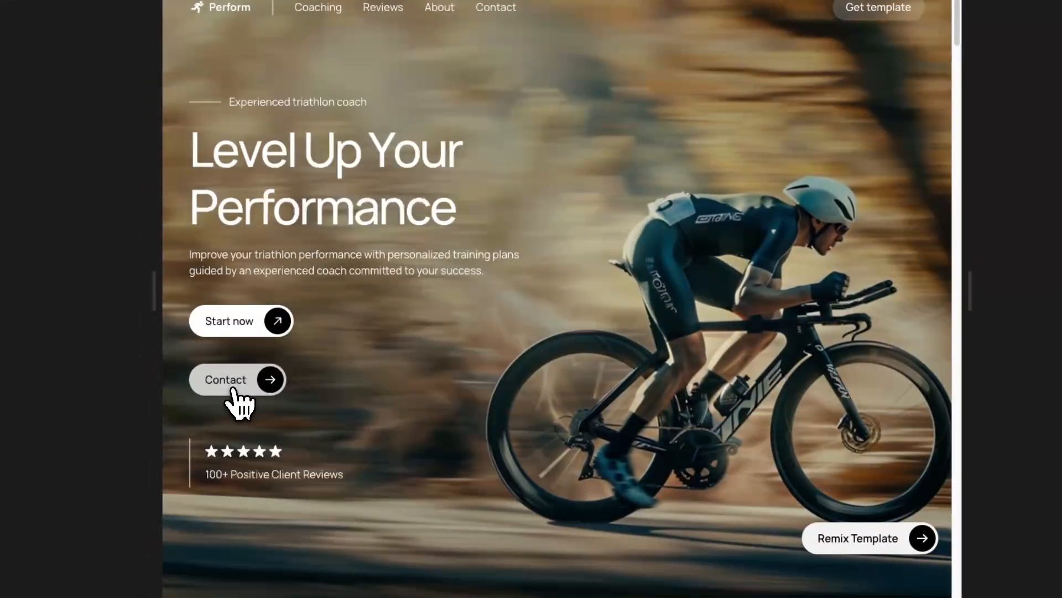
pyautogui.click(213, 446)
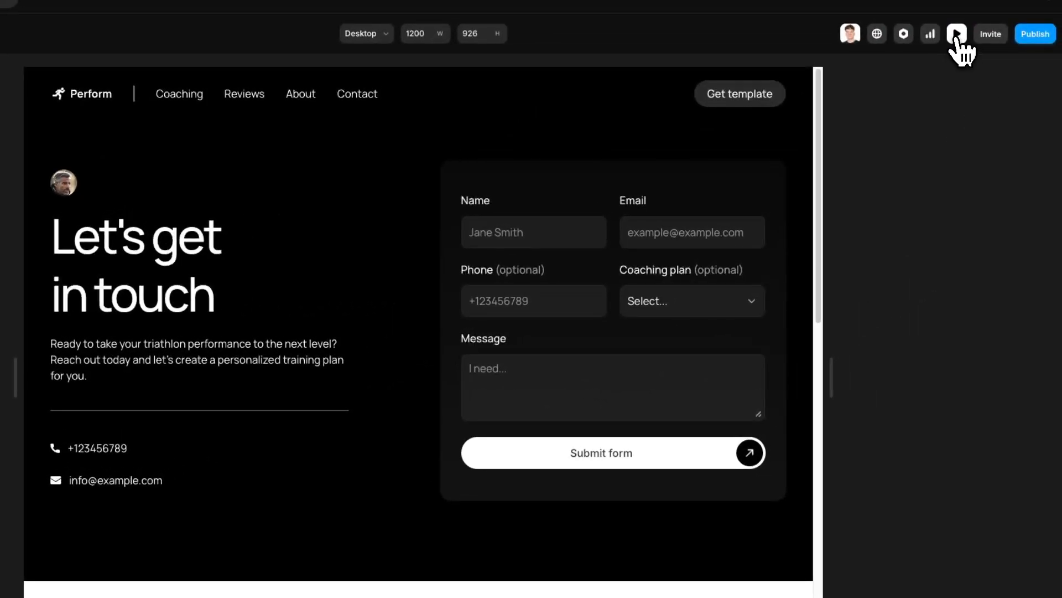
pyautogui.click(957, 34)
pyautogui.click(277, 433)
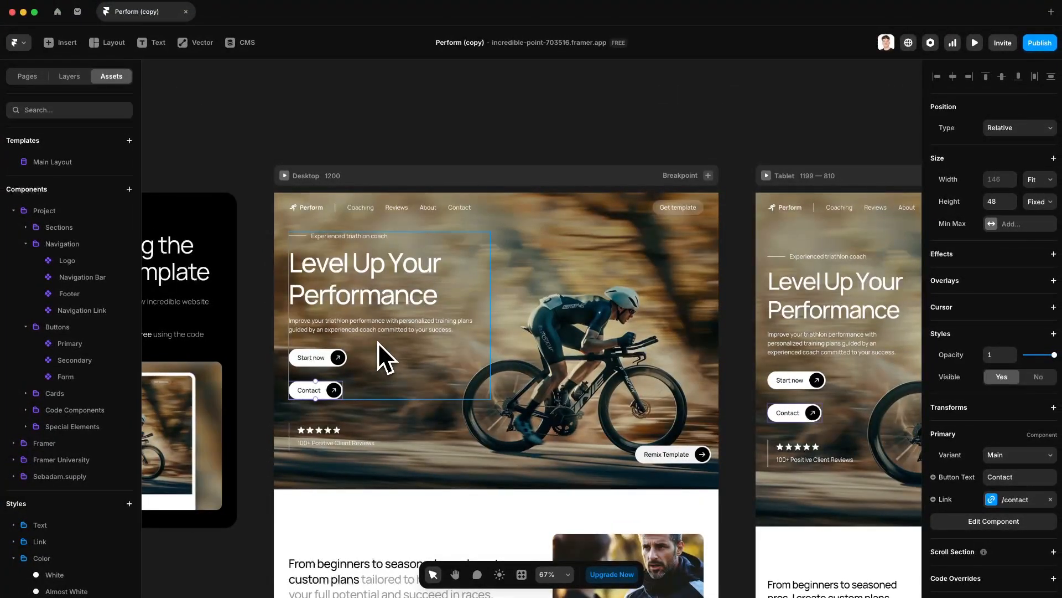
# Step: Open the Primary button component and look over its Main and White Background variants
pyautogui.doubleClick(327, 360)
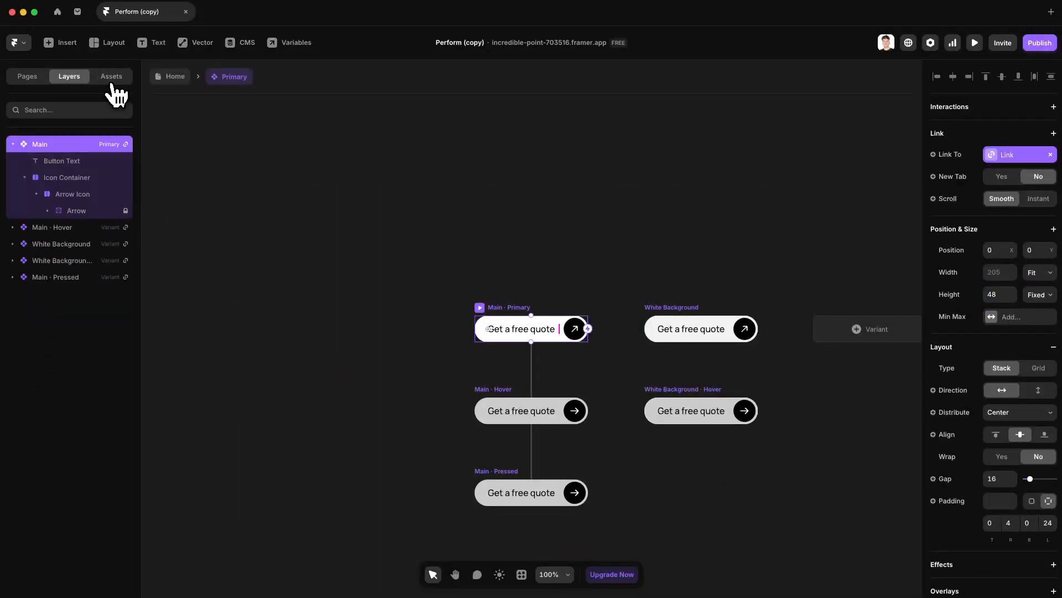
pyautogui.click(113, 86)
pyautogui.click(457, 246)
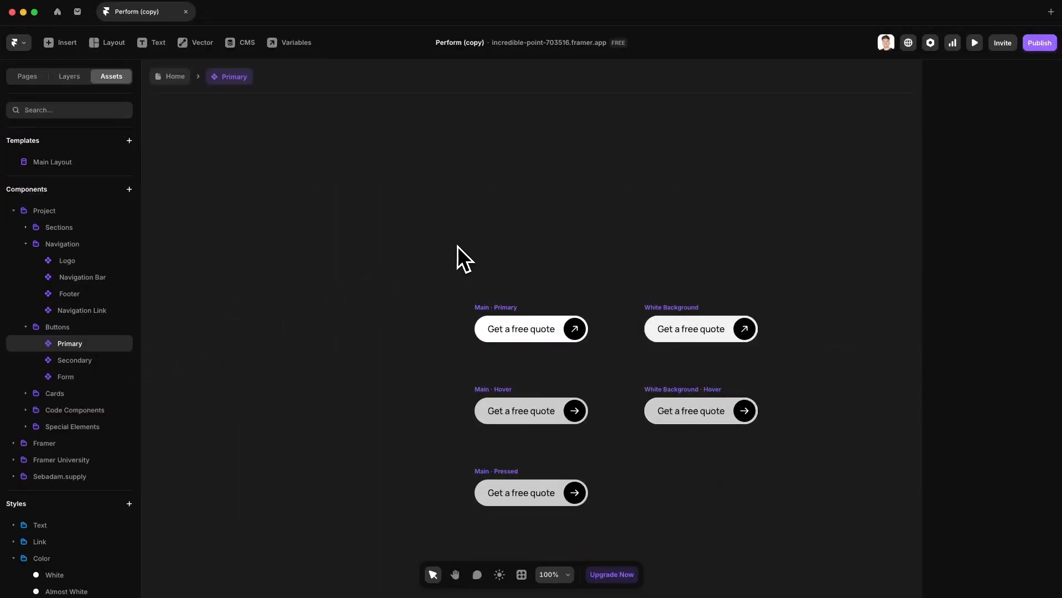
pyautogui.hscroll(3, 664, 299)
pyautogui.scroll(-1, 664, 299)
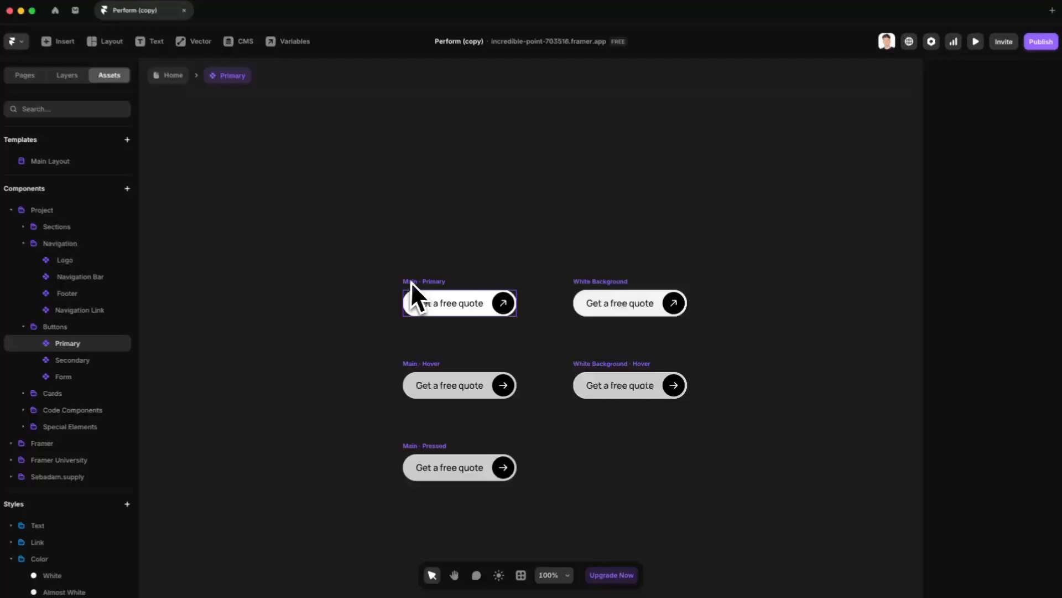
pyautogui.click(411, 282)
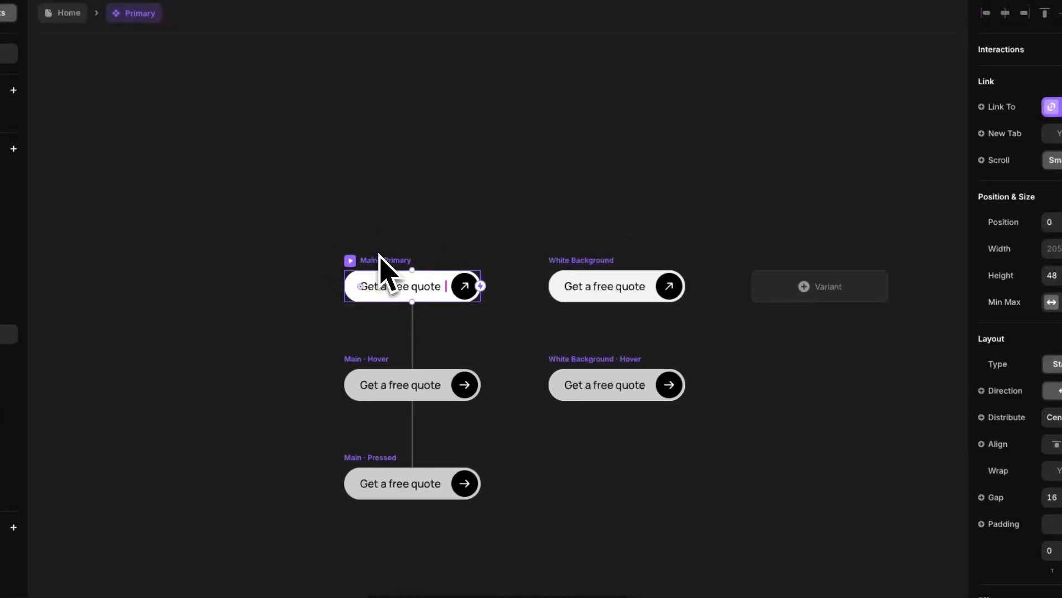
pyautogui.click(607, 280)
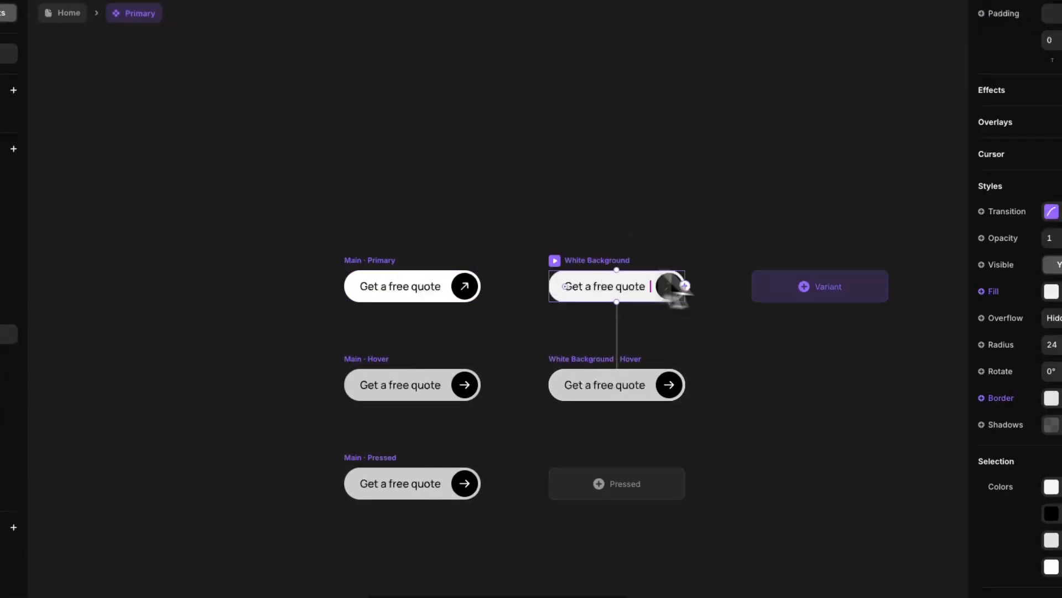
pyautogui.click(799, 261)
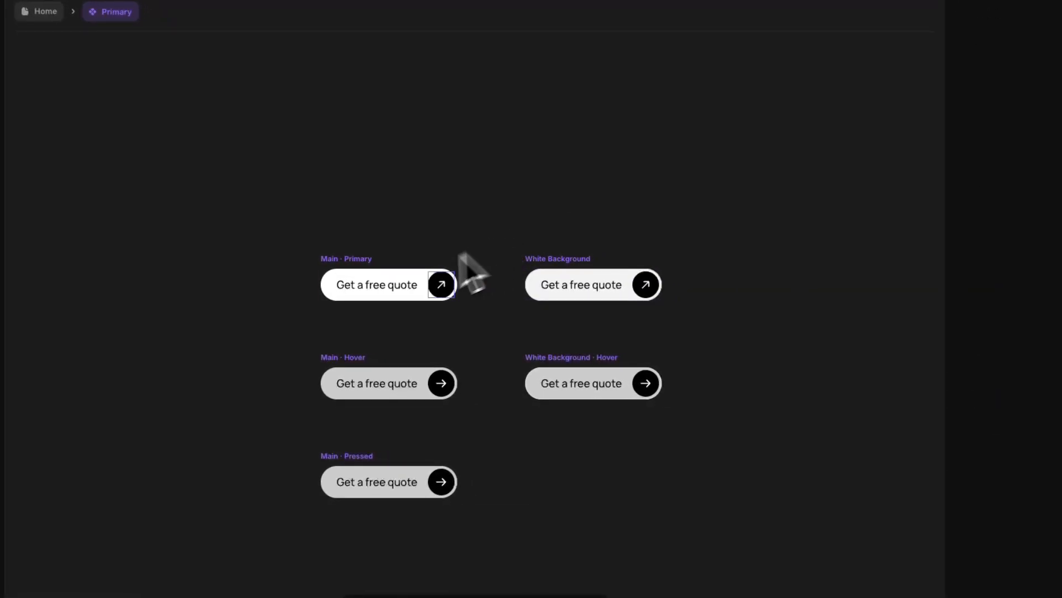
# Step: Make the Primary button's label text red
pyautogui.doubleClick(397, 286)
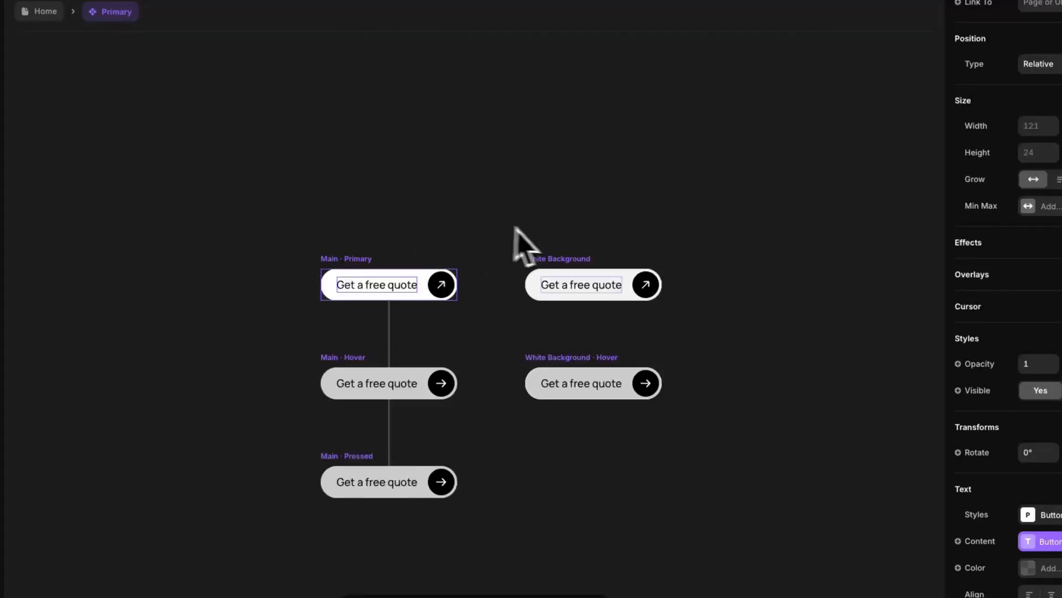
pyautogui.click(1000, 562)
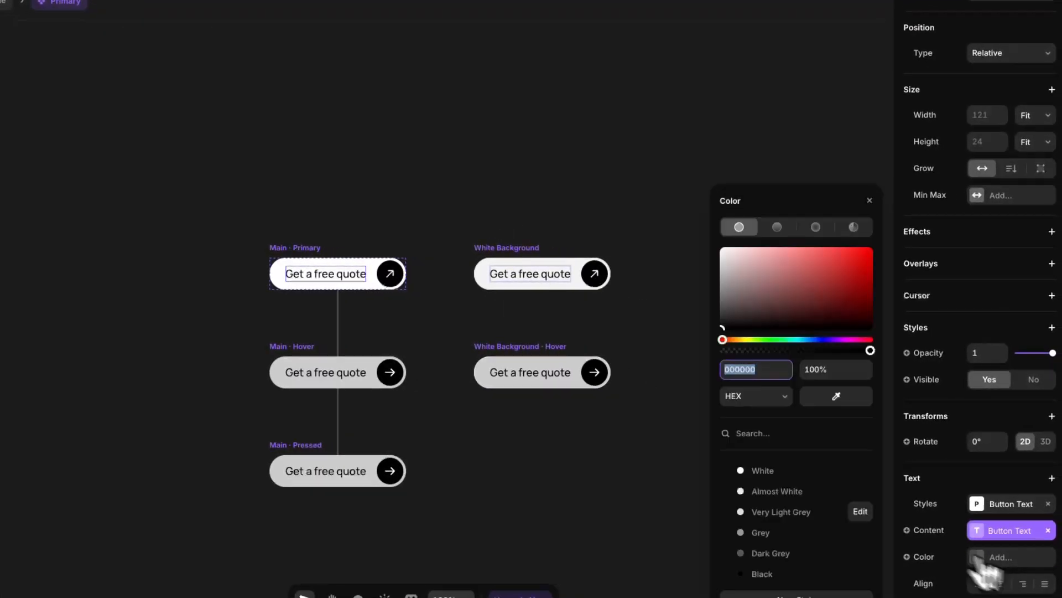
pyautogui.click(836, 287)
pyautogui.click(468, 123)
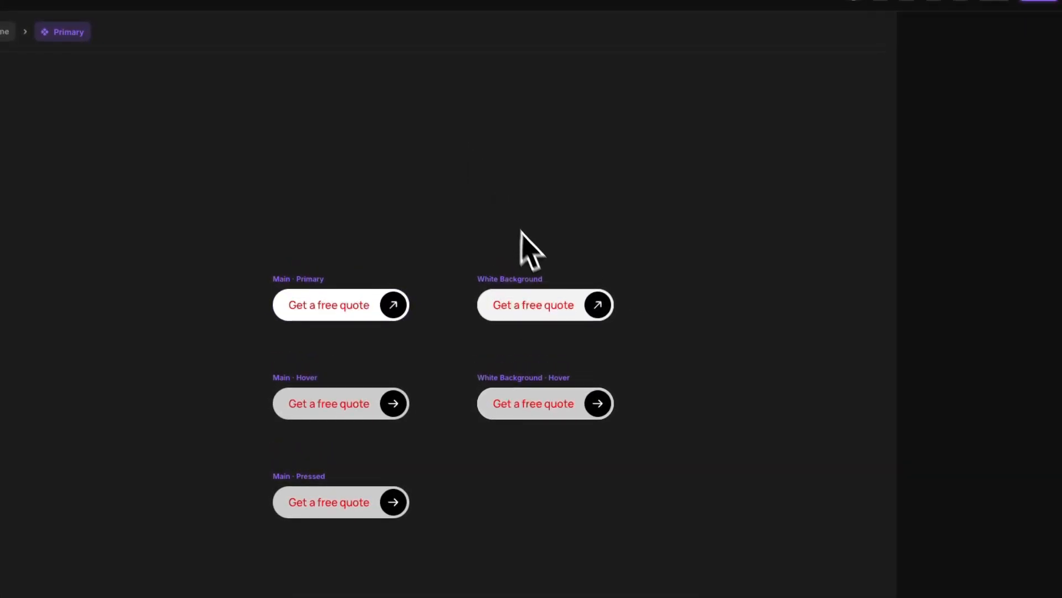
# Step: Give the White Background variant a fully saturated blue fill
pyautogui.click(537, 283)
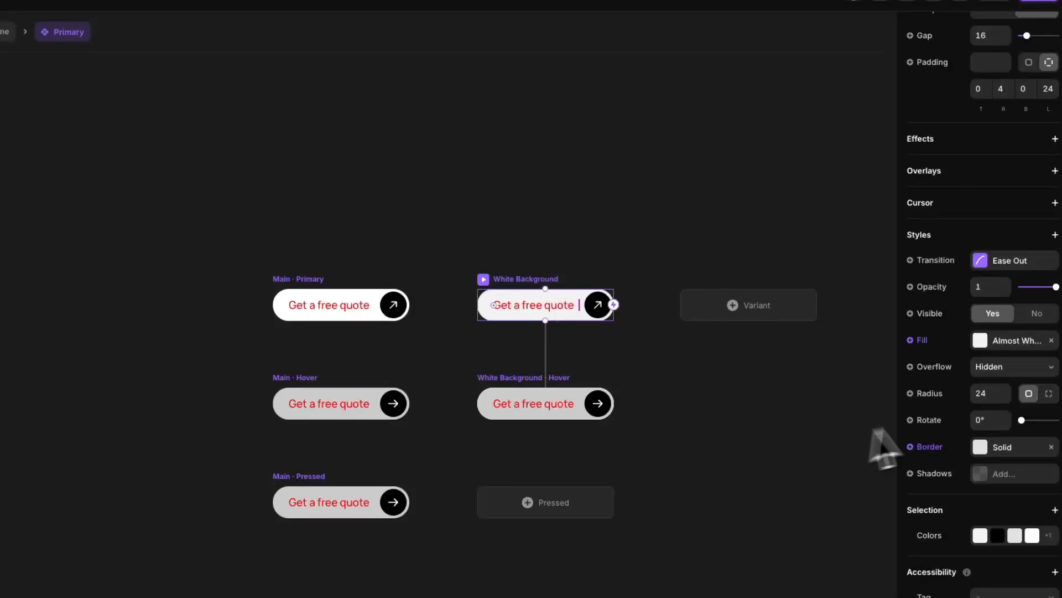
pyautogui.click(1013, 340)
pyautogui.click(825, 367)
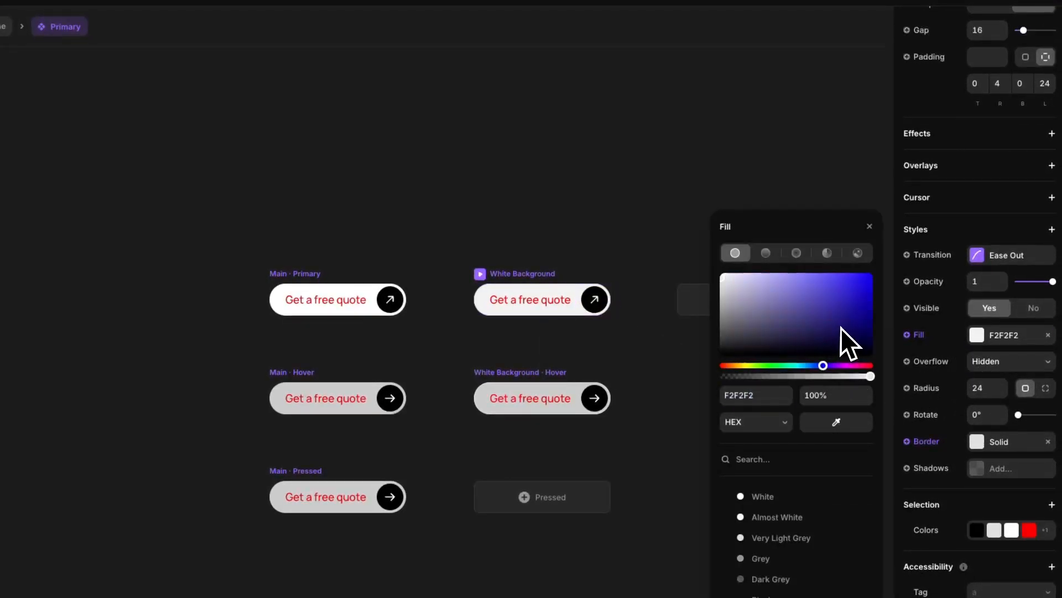
pyautogui.moveTo(841, 327); pyautogui.dragTo(879, 239)
pyautogui.click(541, 235)
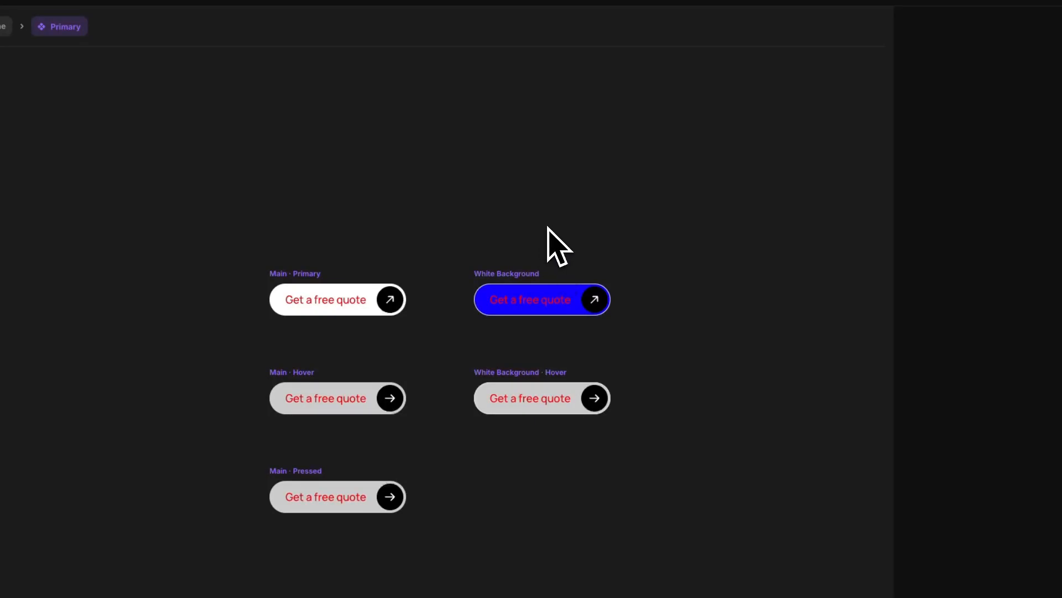
# Step: Check the restyled buttons on the Home page, then reopen the Primary button component
pyautogui.click(166, 51)
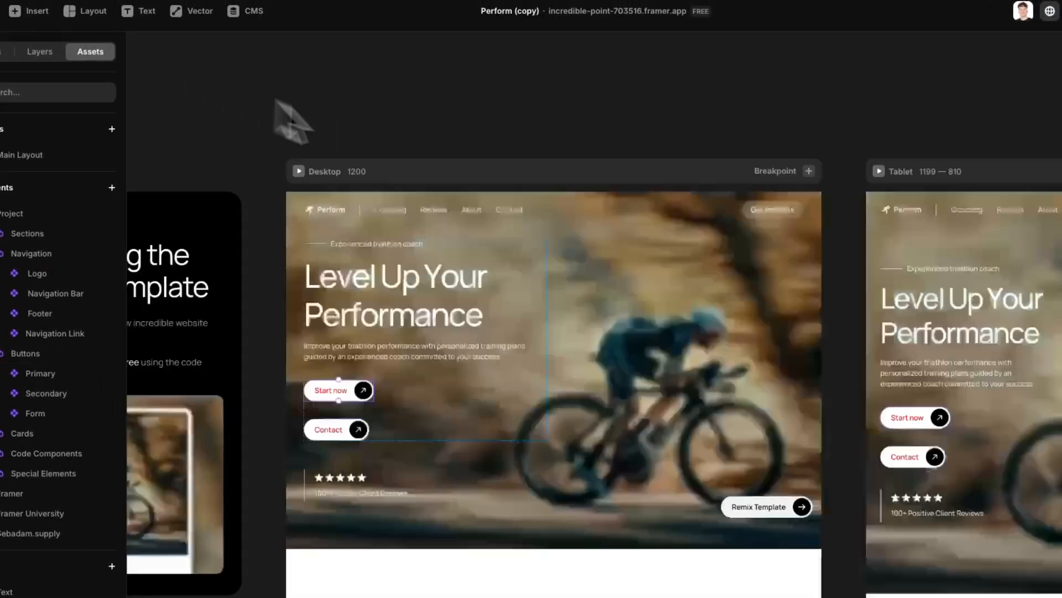
pyautogui.scroll(-3, 517, 257)
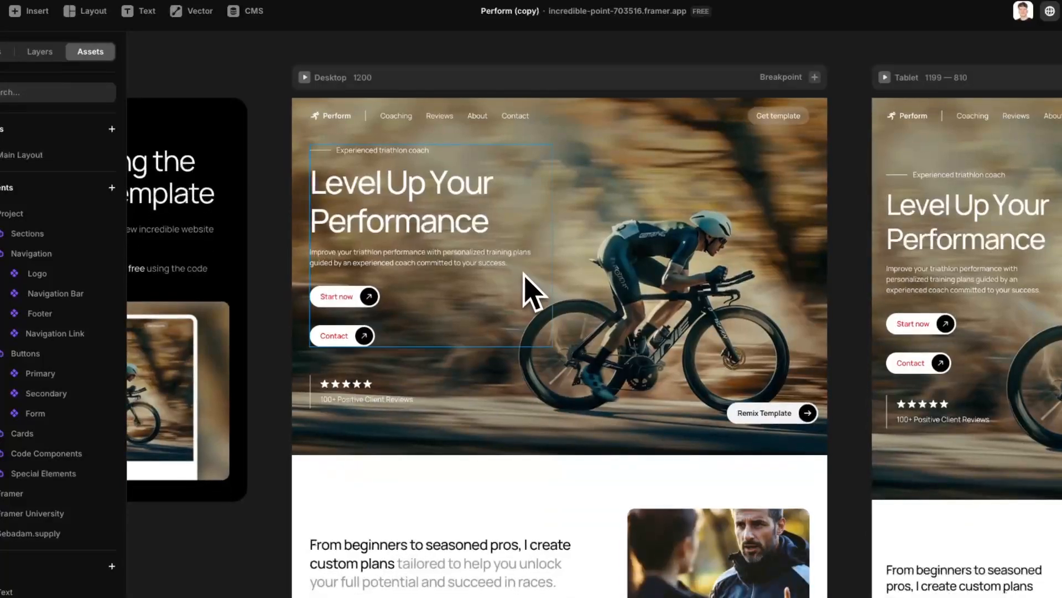
pyautogui.scroll(-10, 522, 438)
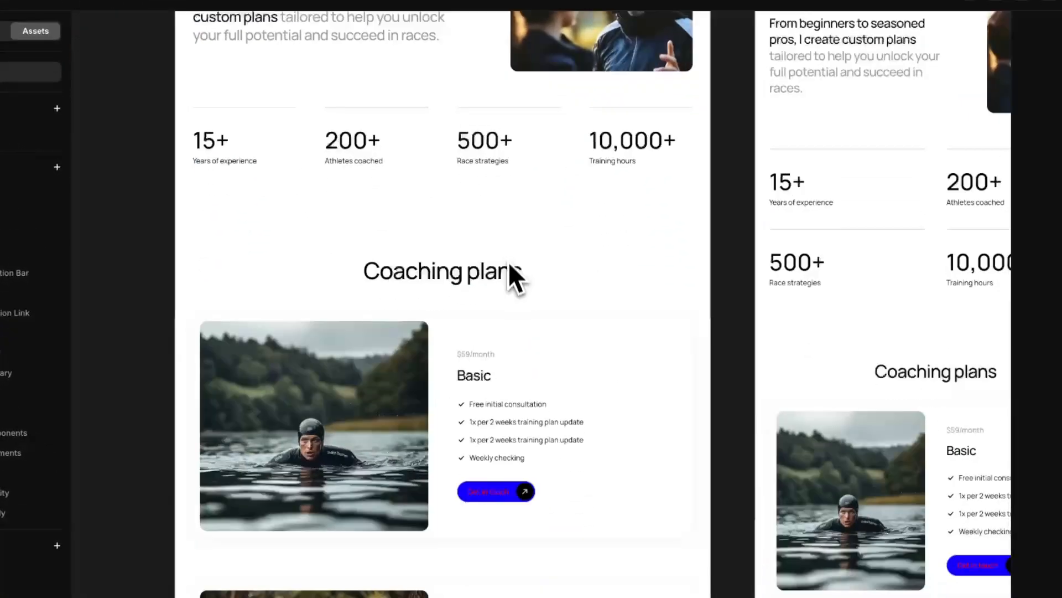
pyautogui.moveTo(510, 284); pyautogui.dragTo(516, 435)
pyautogui.scroll(5, 517, 434)
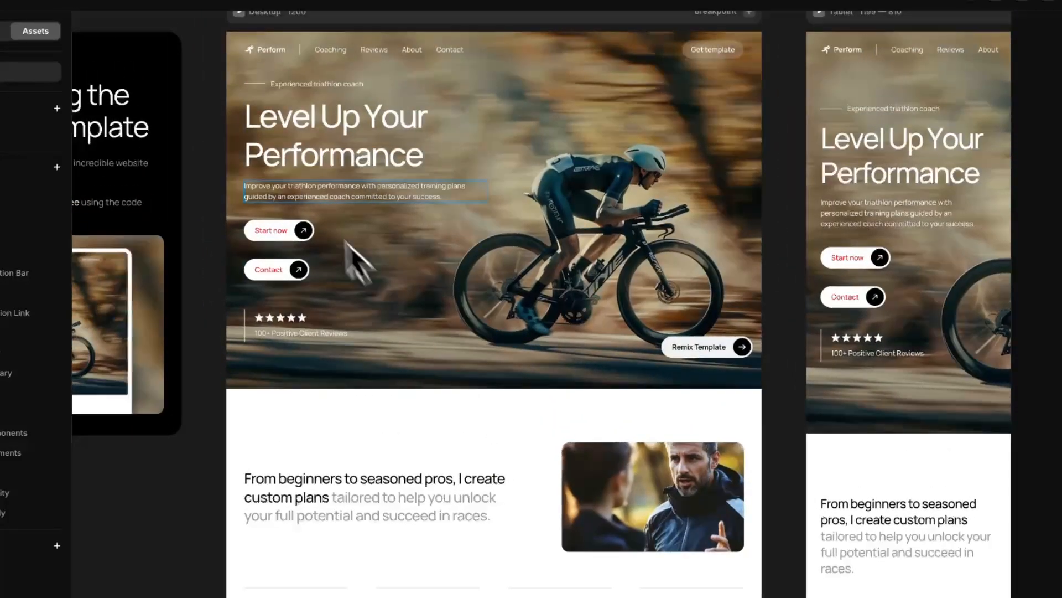
pyautogui.doubleClick(298, 231)
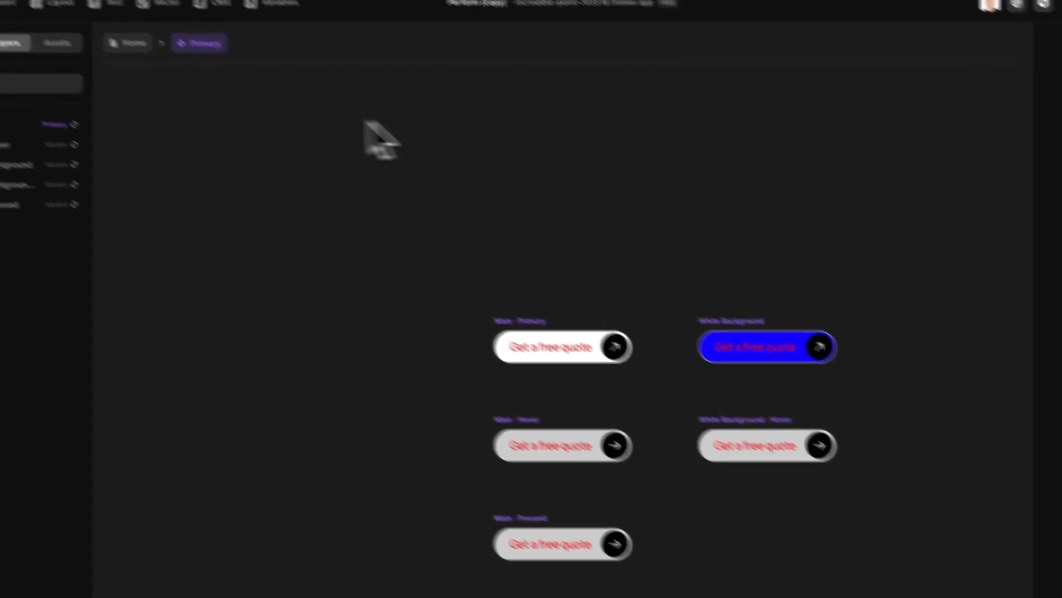
pyautogui.click(52, 34)
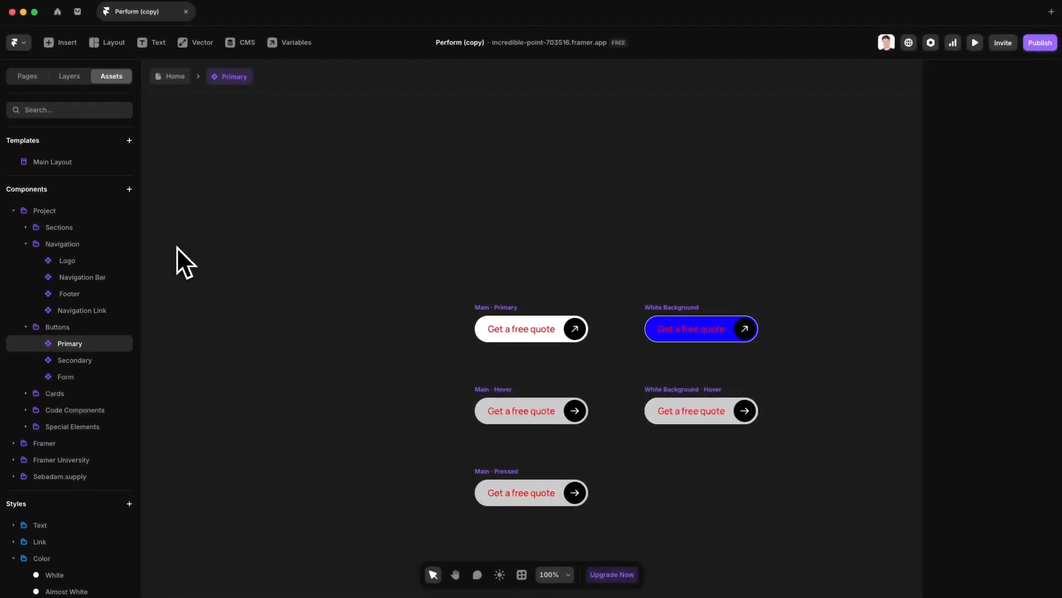
# Step: Open the Navigation Bar component and select the link to change in the desktop nav
pyautogui.click(98, 280)
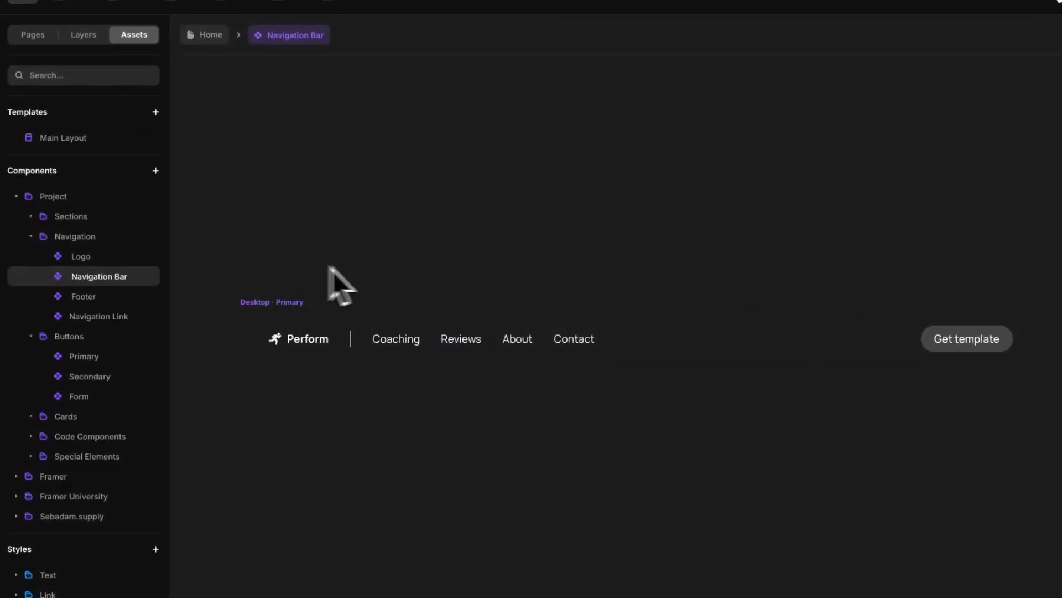
pyautogui.scroll(-3, 407, 258)
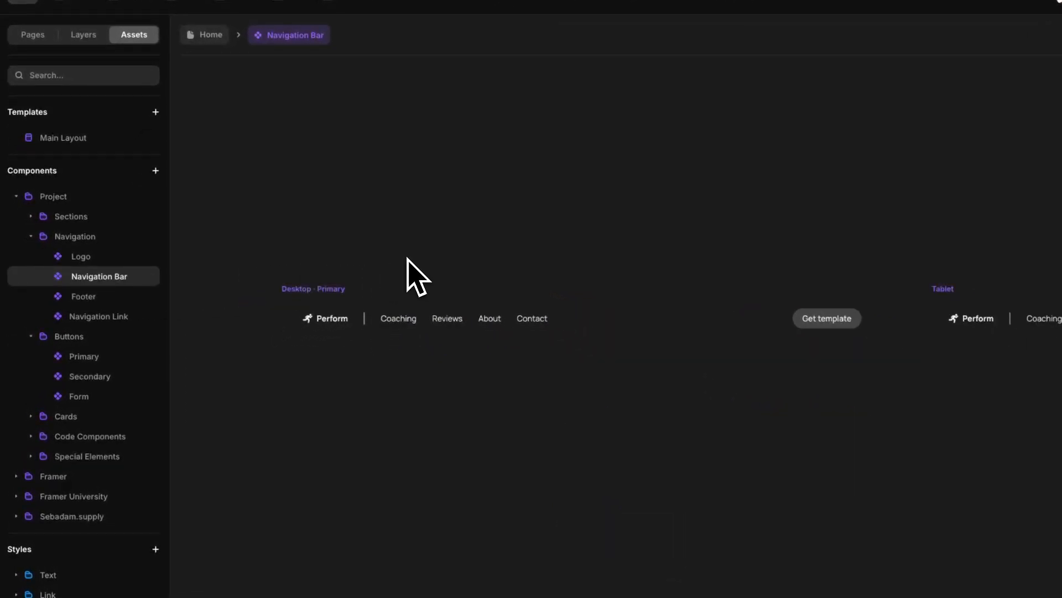
pyautogui.click(394, 321)
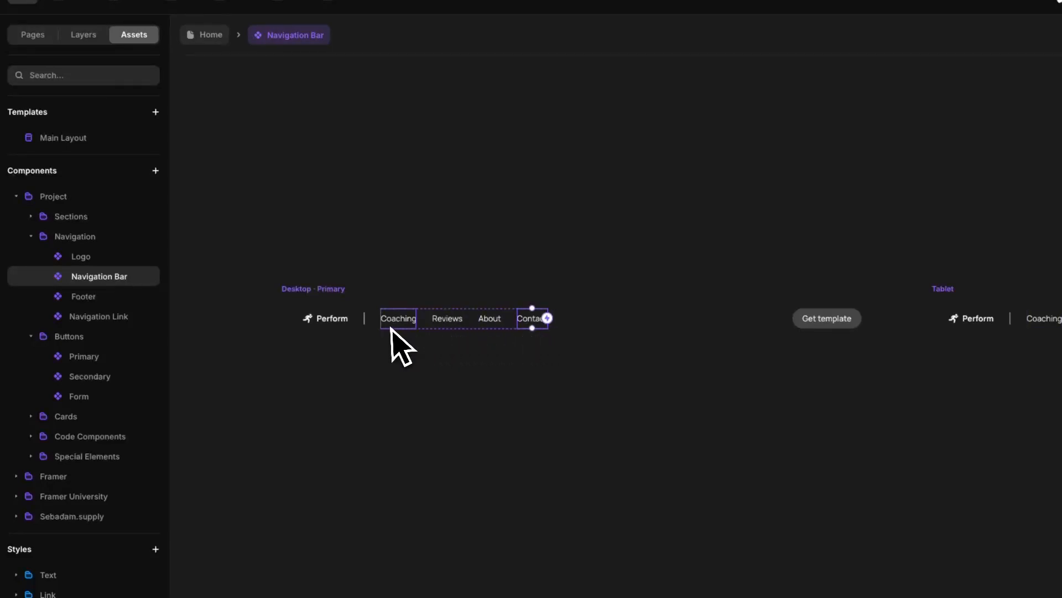
pyautogui.click(412, 274)
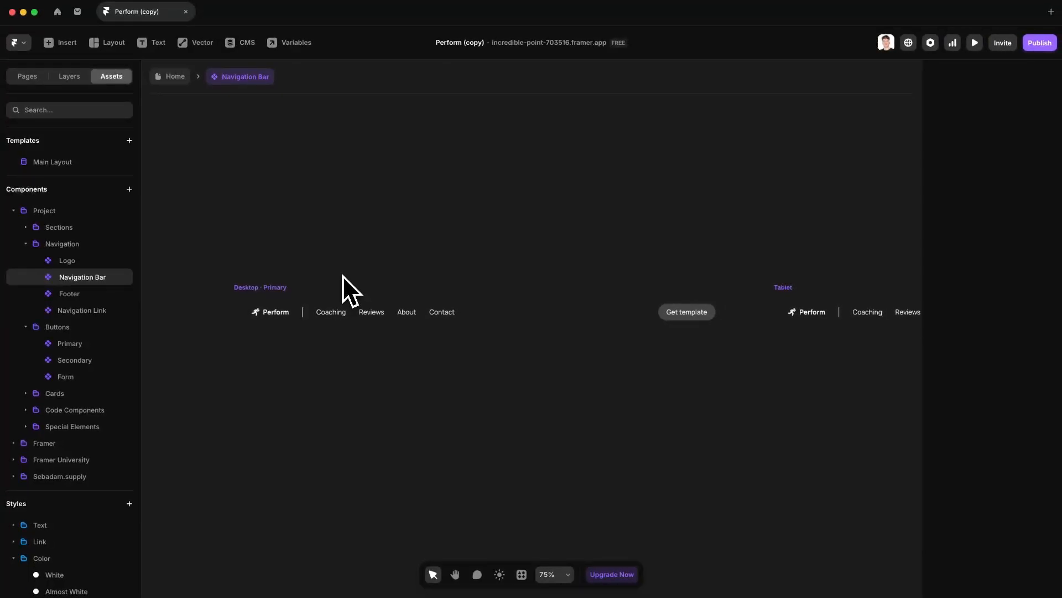
pyautogui.click(407, 311)
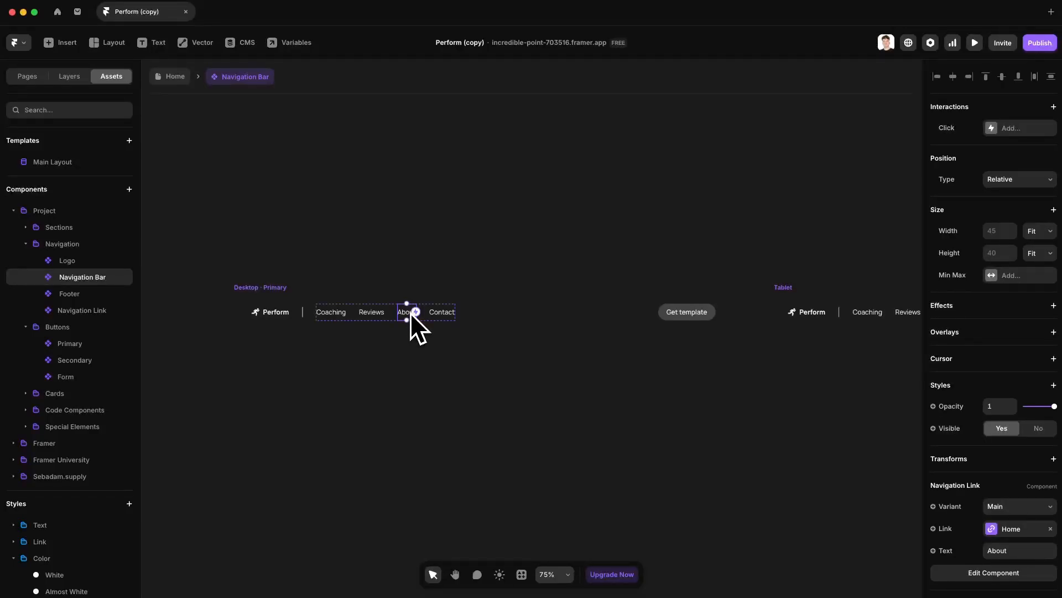
pyautogui.click(460, 279)
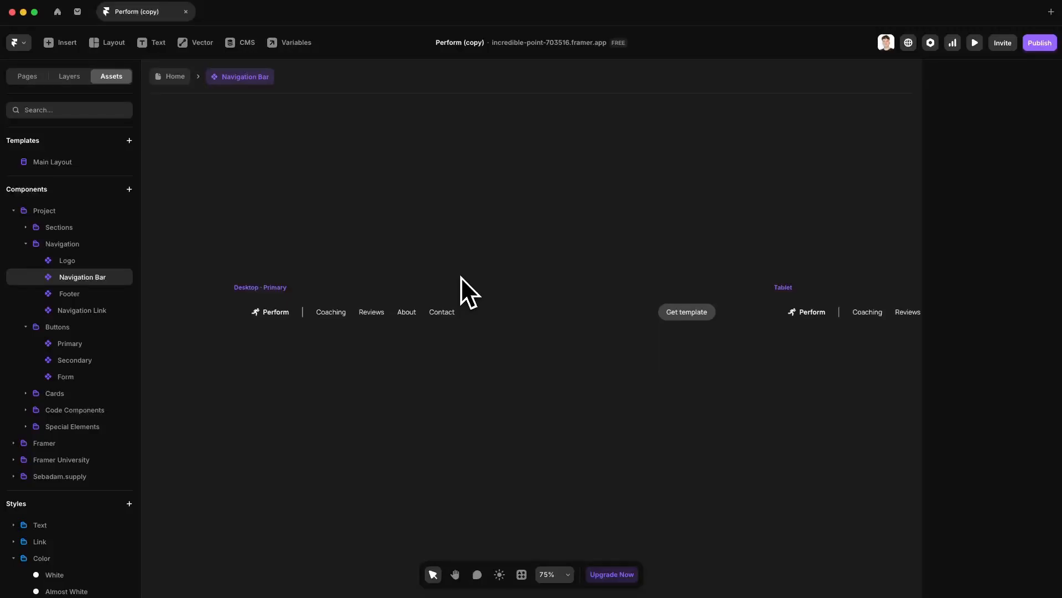
pyautogui.click(408, 314)
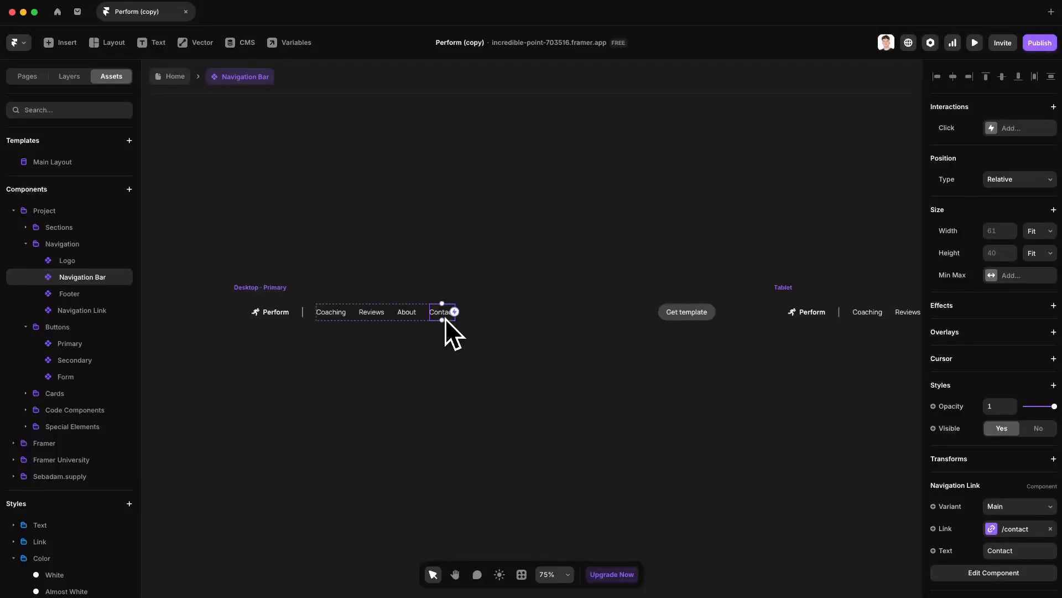
# Step: Point the Contact link to the /404 page and return to Home
pyautogui.click(1016, 529)
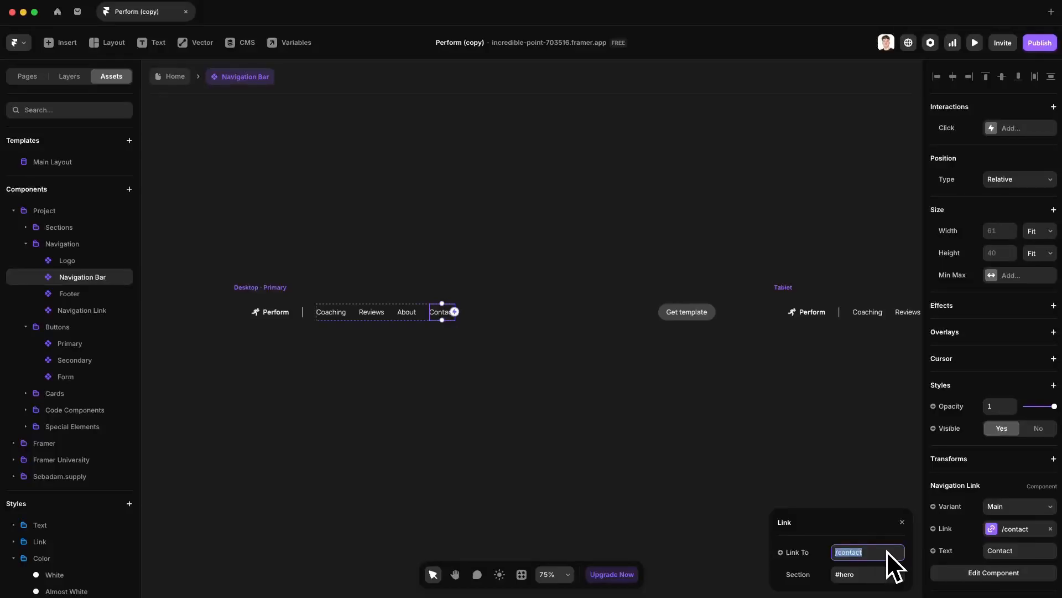
pyautogui.write('/')
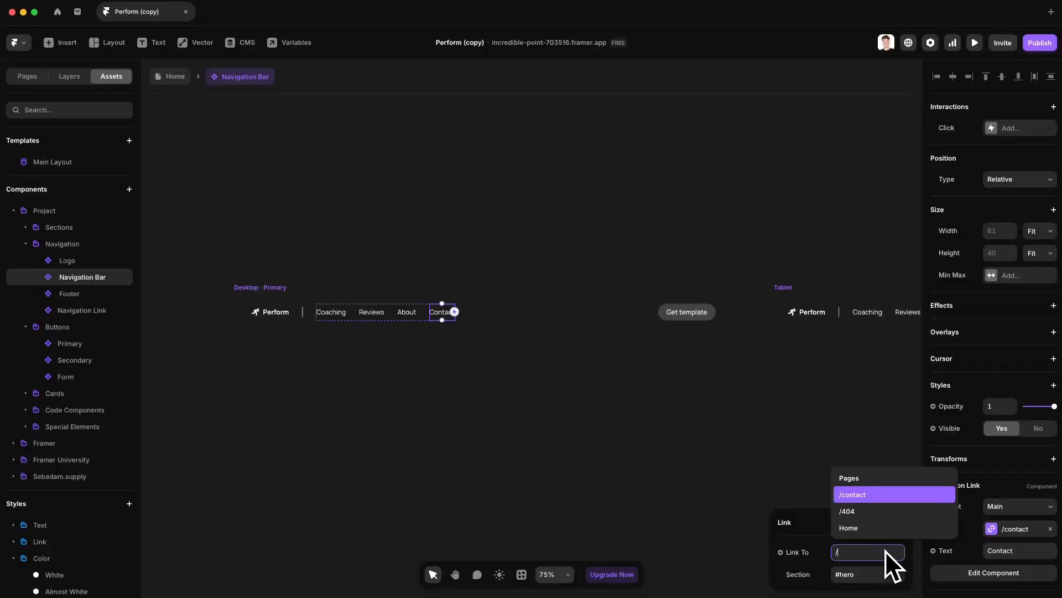
pyautogui.click(882, 513)
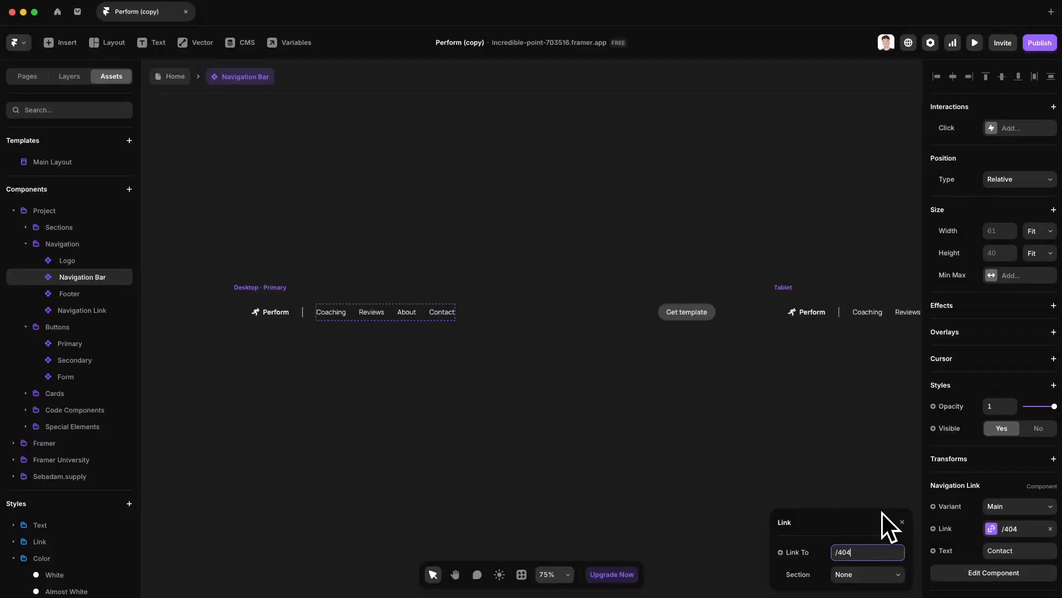
pyautogui.click(683, 208)
pyautogui.click(173, 79)
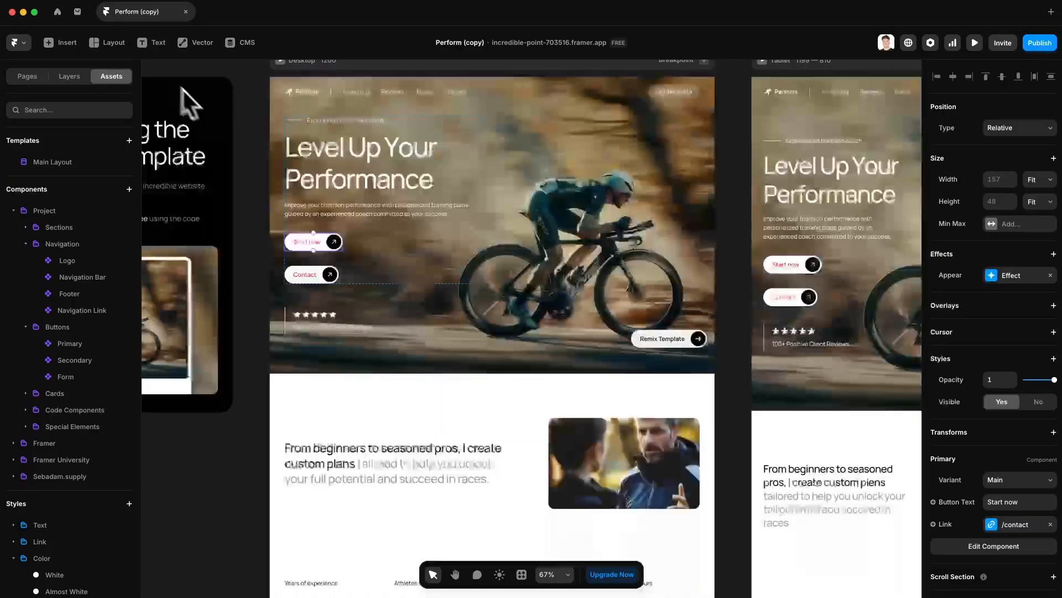
pyautogui.press('super+p')
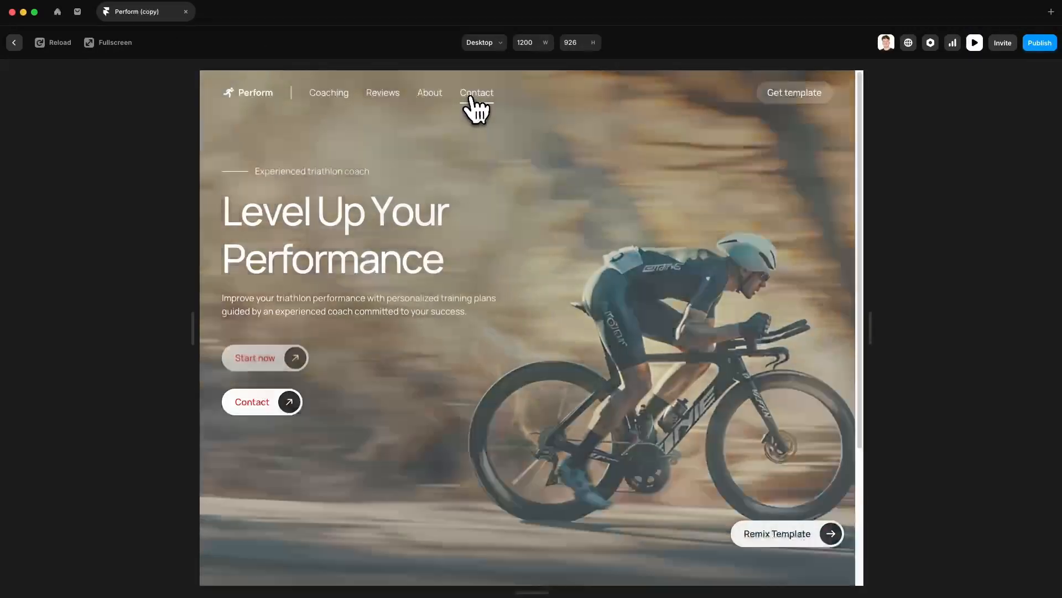
pyautogui.click(472, 94)
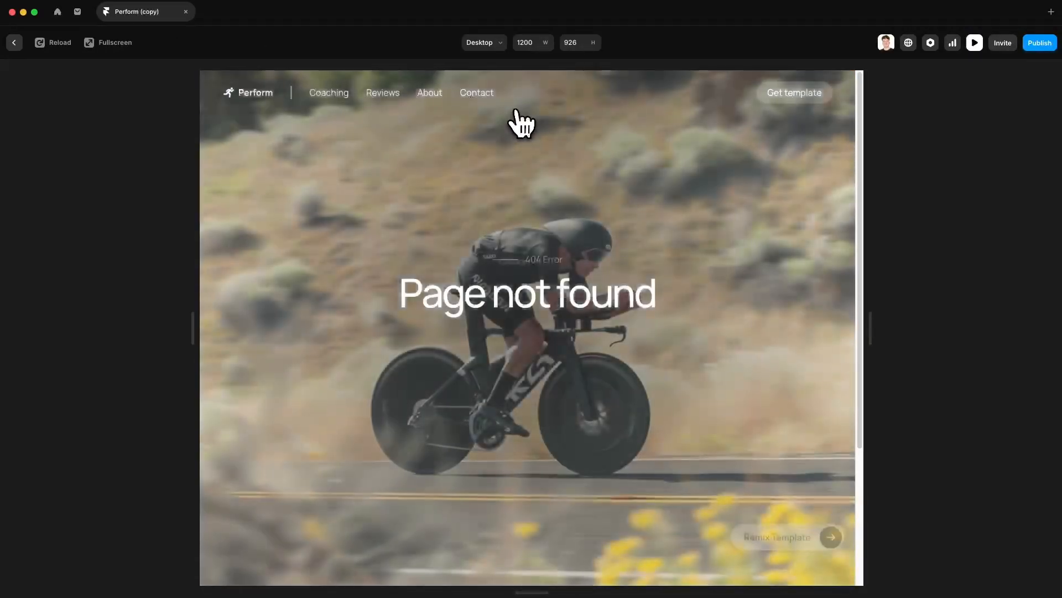
pyautogui.click(556, 379)
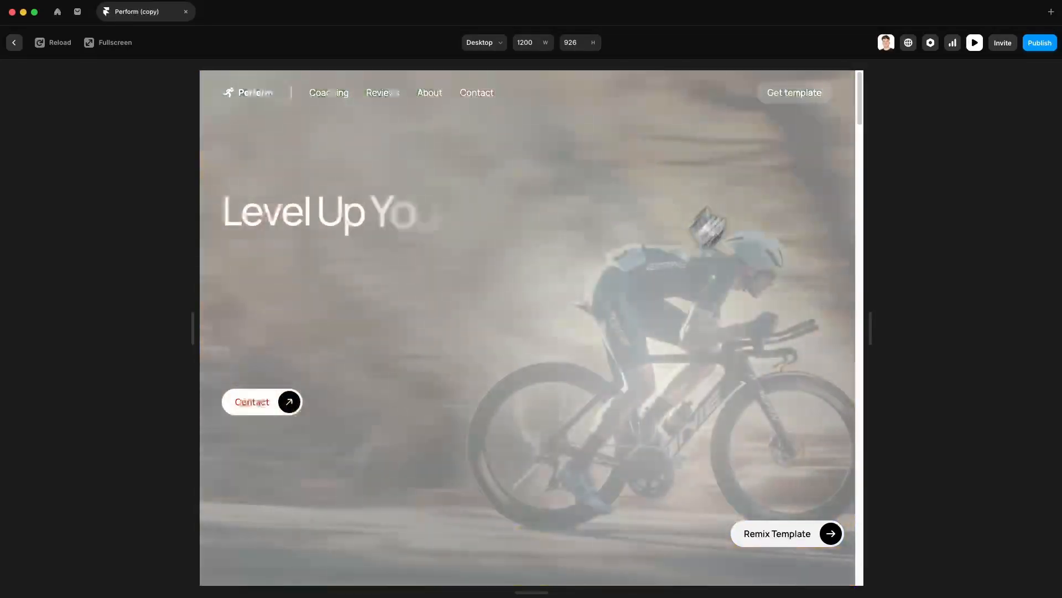
pyautogui.click(975, 42)
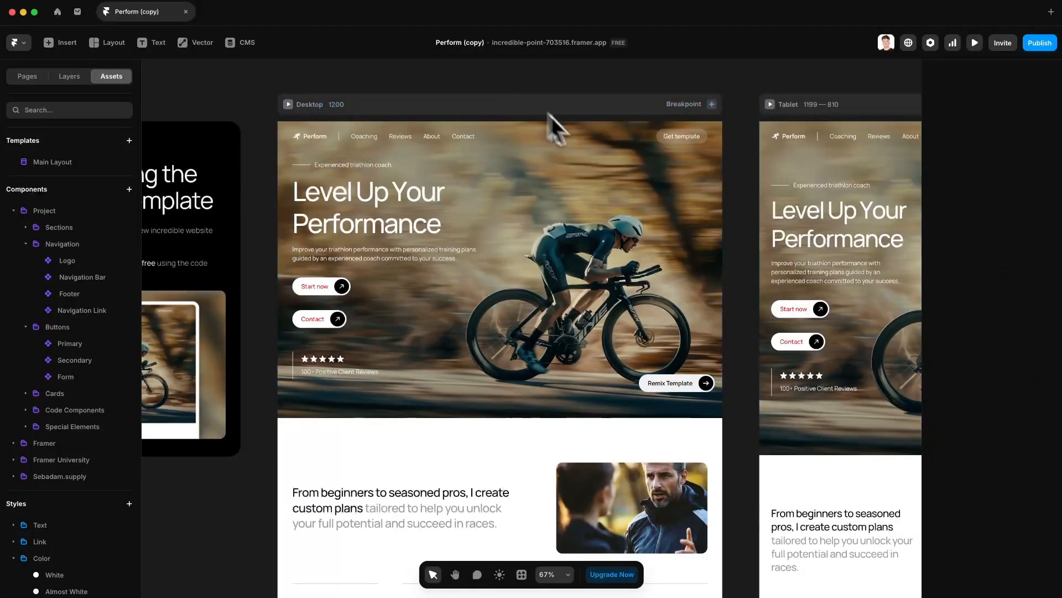
pyautogui.click(588, 137)
# Step: Open the Main Layout template from the Desktop frame after panning across the breakpoints
pyautogui.doubleClick(589, 137)
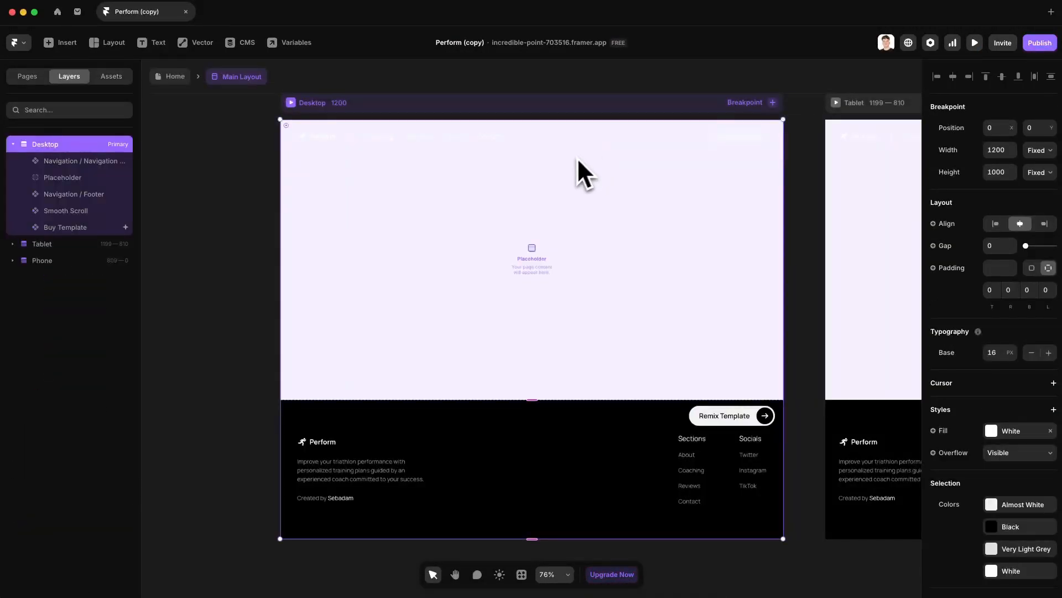
pyautogui.click(175, 78)
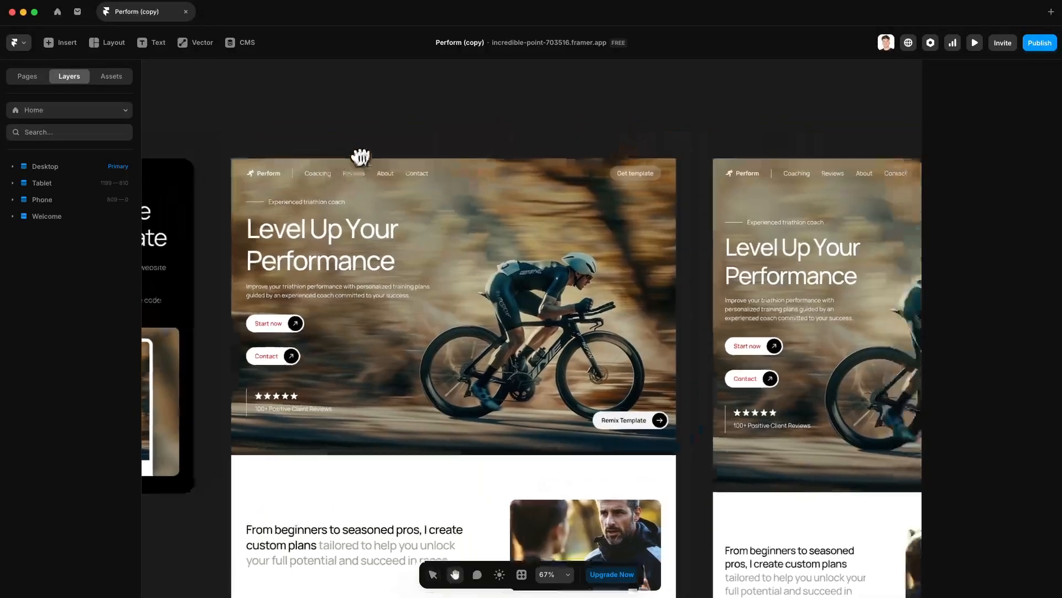
pyautogui.press('space')
pyautogui.moveTo(758, 181); pyautogui.dragTo(684, 204)
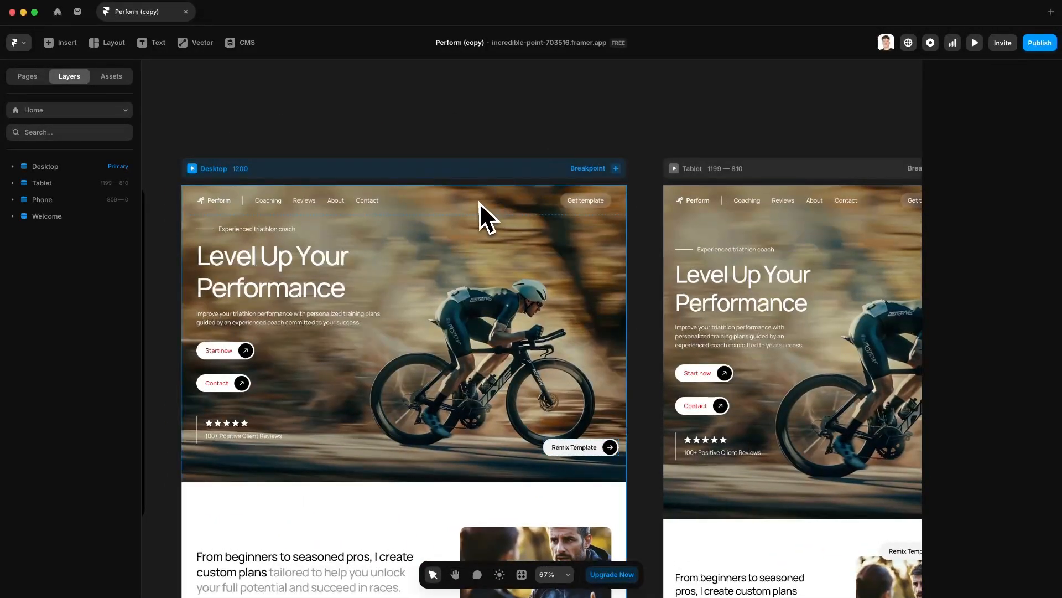
pyautogui.doubleClick(473, 204)
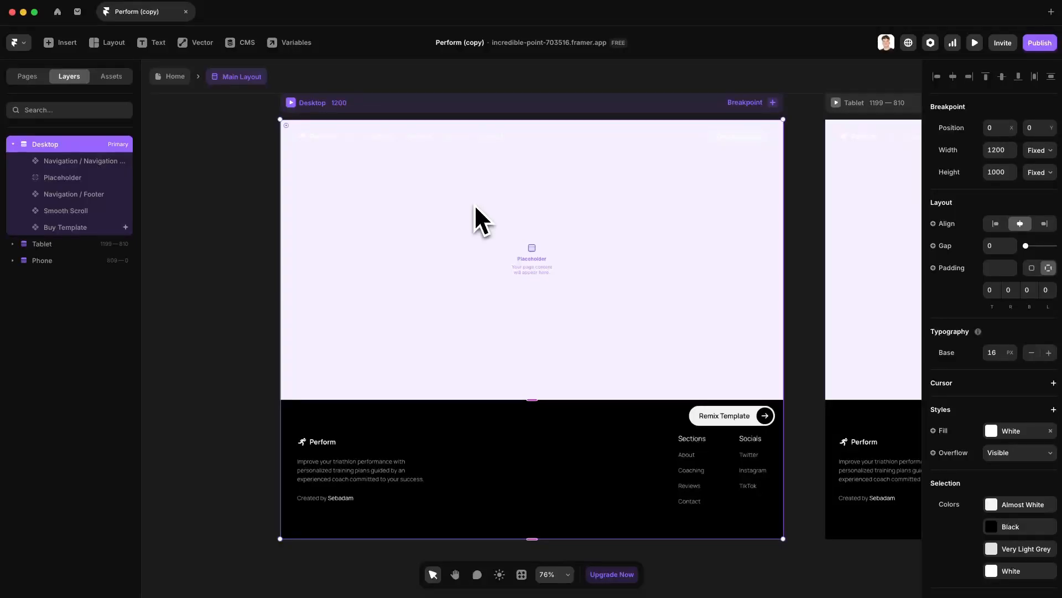
# Step: Inspect Main Layout's assets, footer and navigation bar, then show the site's pages list
pyautogui.click(214, 108)
pyautogui.click(122, 78)
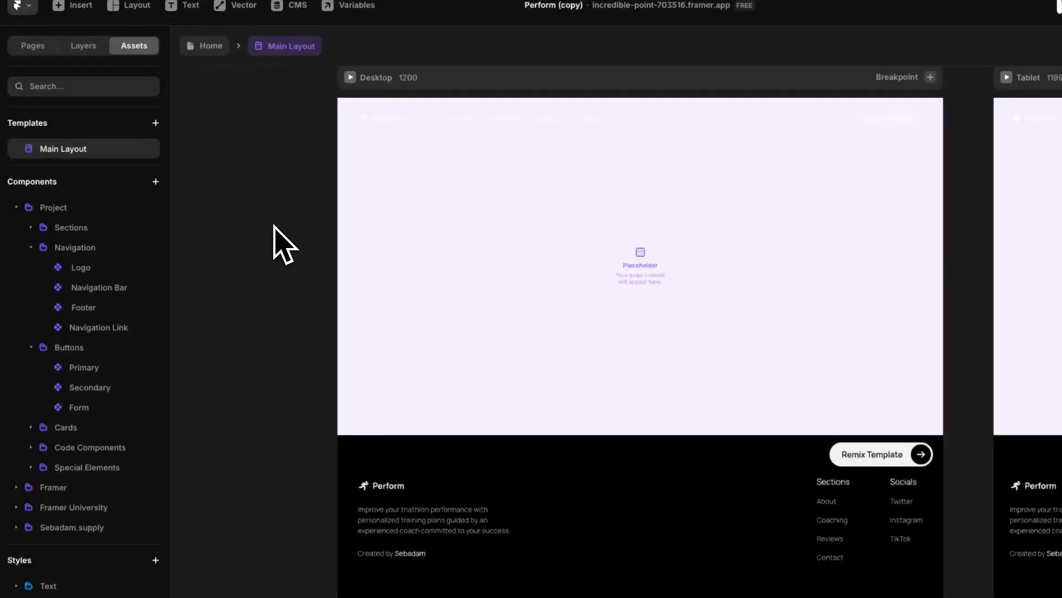
pyautogui.click(411, 478)
pyautogui.click(416, 117)
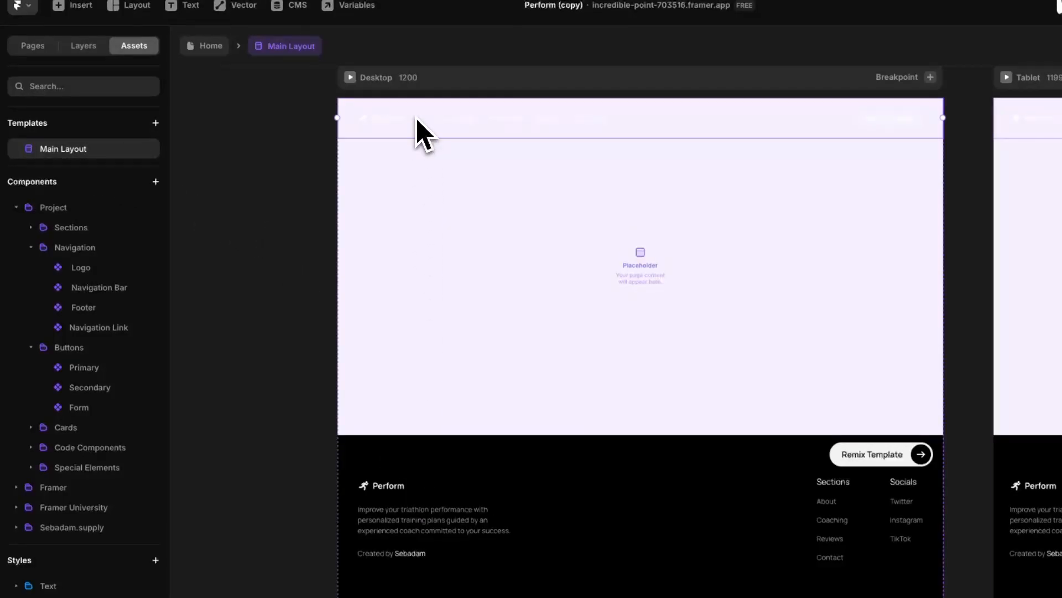
pyautogui.click(315, 152)
pyautogui.click(33, 46)
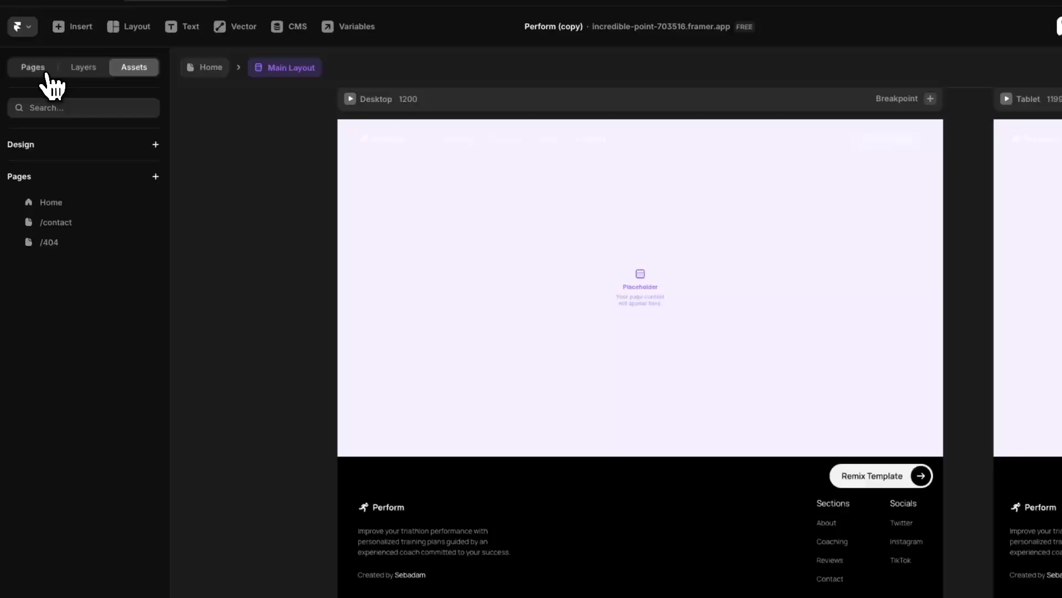
# Step: Create a new /about page and stretch a blue frame across its full width
pyautogui.click(154, 176)
pyautogui.click(191, 191)
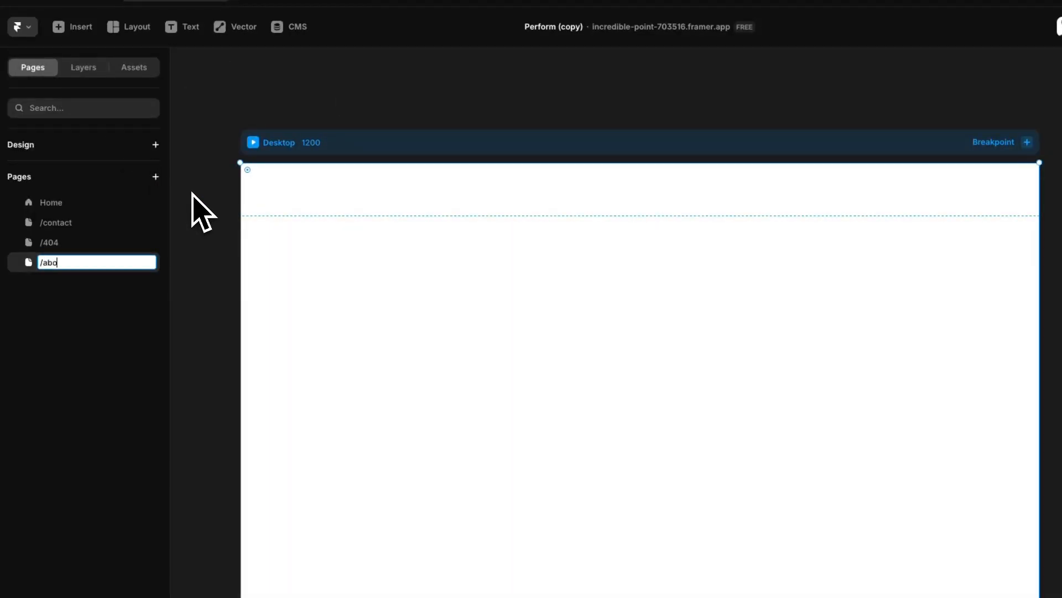
pyautogui.press('Return')
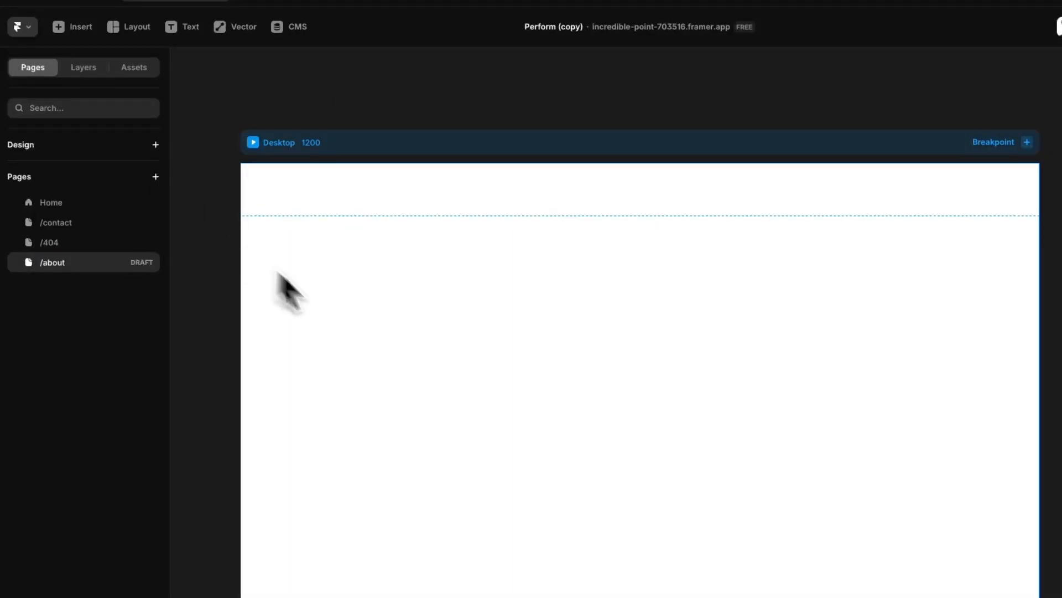
pyautogui.hotkey('ctrl', 'v')
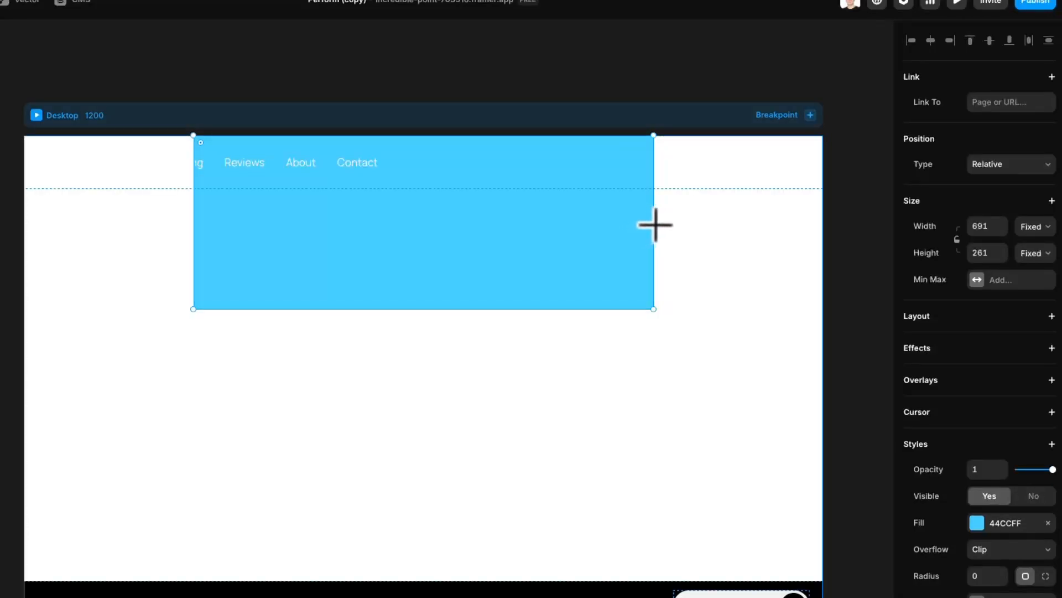
pyautogui.moveTo(654, 225); pyautogui.dragTo(775, 212)
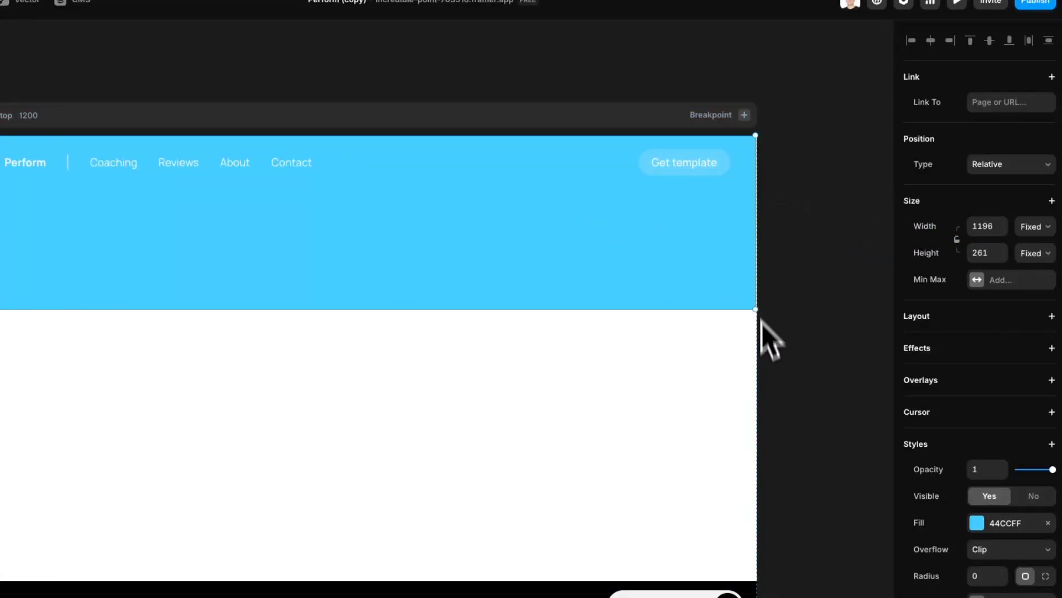
# Step: Review the /about page's Desktop breakpoint, then go back to the Home page
pyautogui.scroll(-2, 775, 326)
pyautogui.click(836, 321)
pyautogui.scroll(-3, 830, 327)
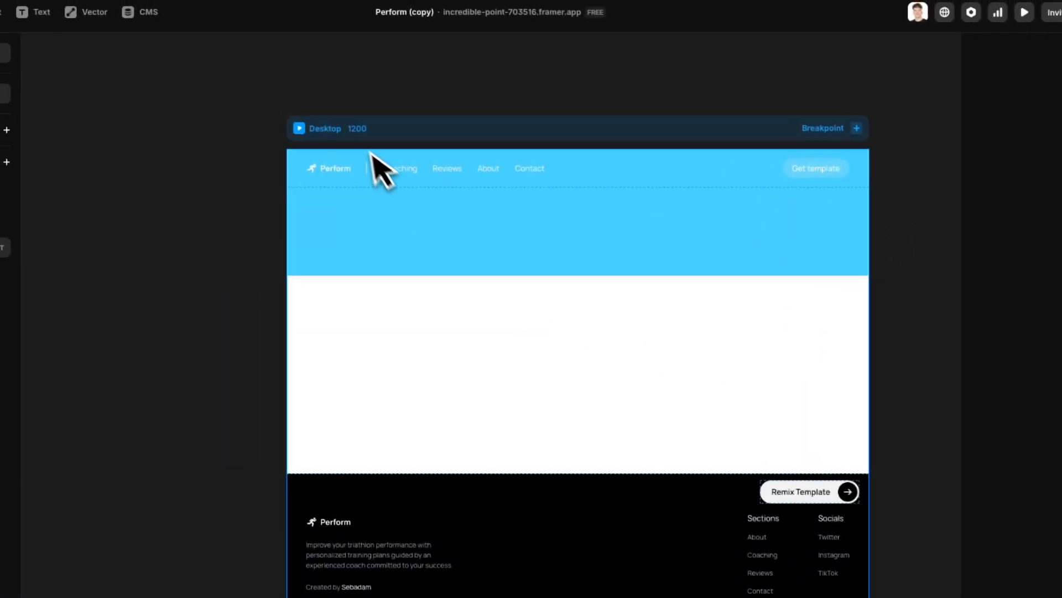
pyautogui.click(370, 151)
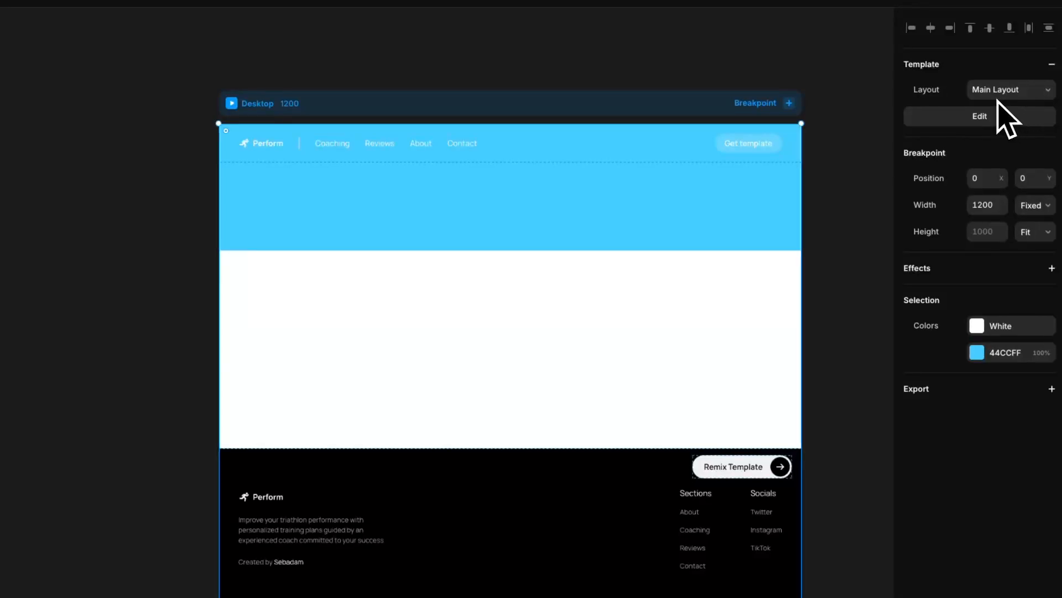
pyautogui.click(861, 156)
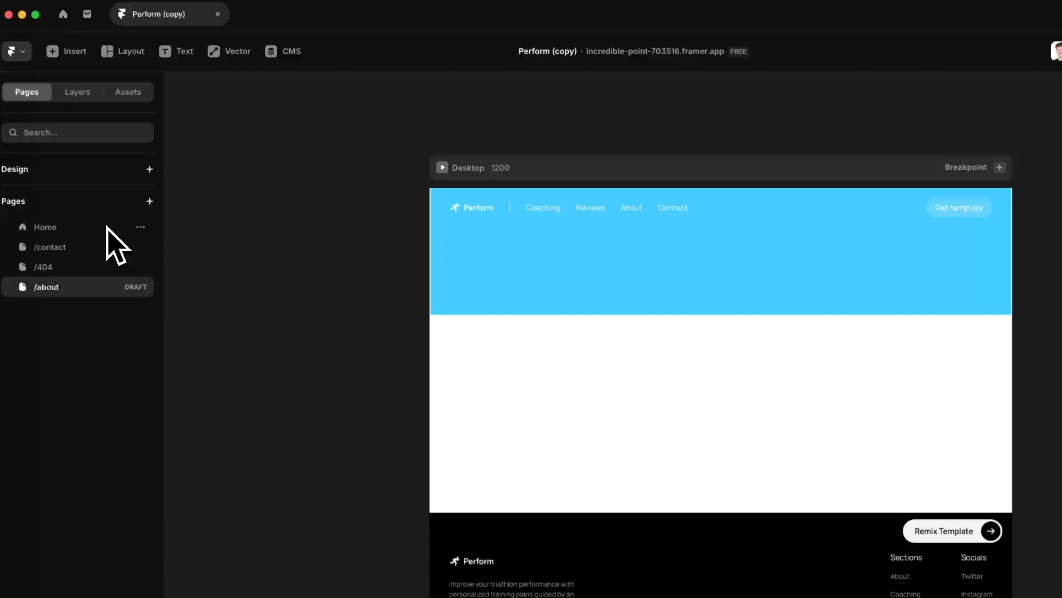
pyautogui.click(107, 227)
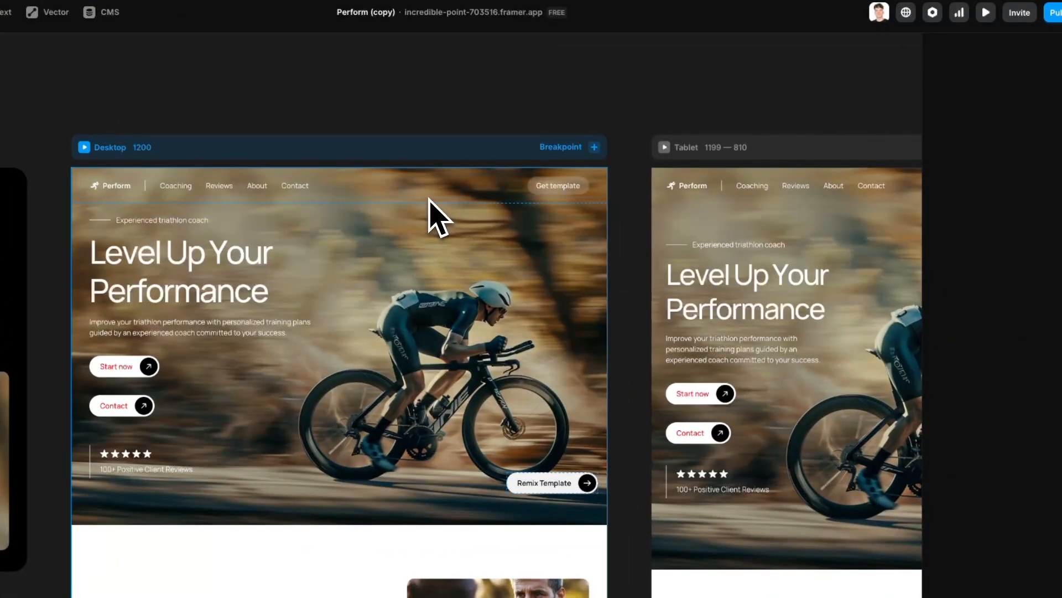
# Step: In Main Layout, switch the Desktop navigation bar to the Phone Scrolled / Closed variant
pyautogui.doubleClick(424, 194)
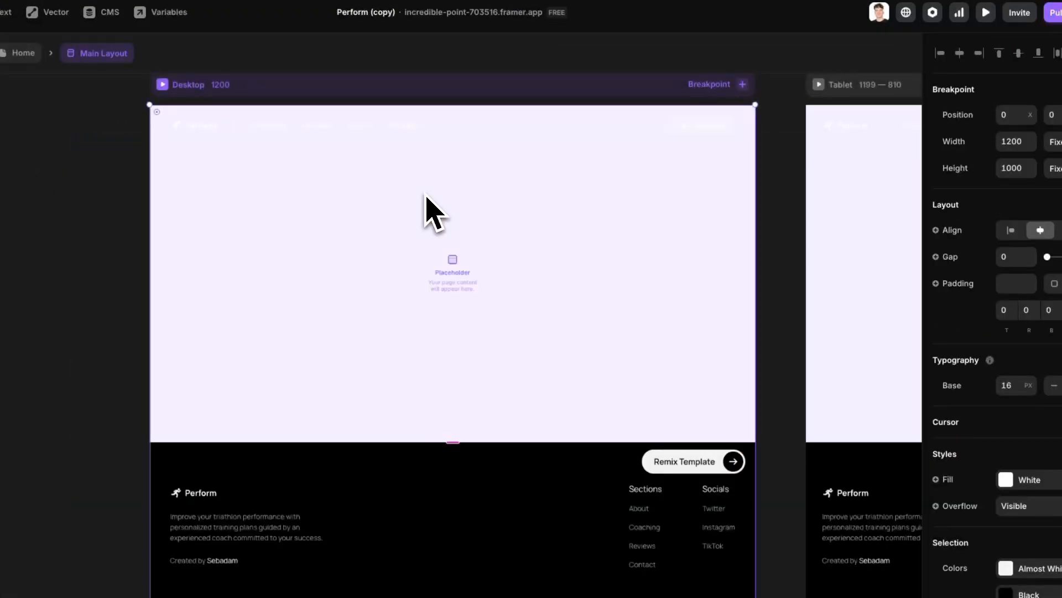
pyautogui.click(455, 136)
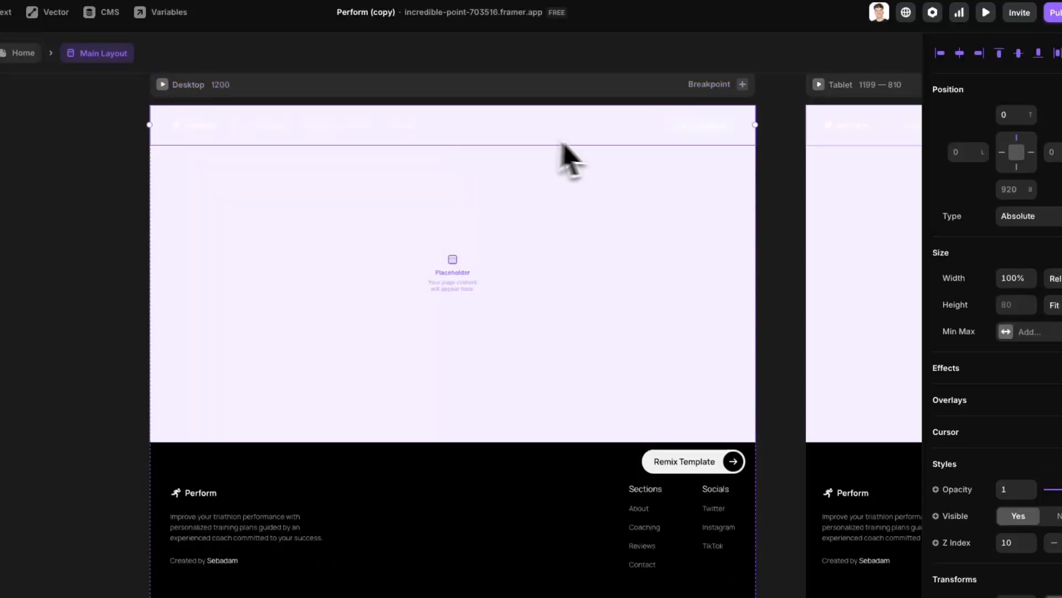
pyautogui.hscroll(1, 567, 155)
pyautogui.scroll(1, 567, 155)
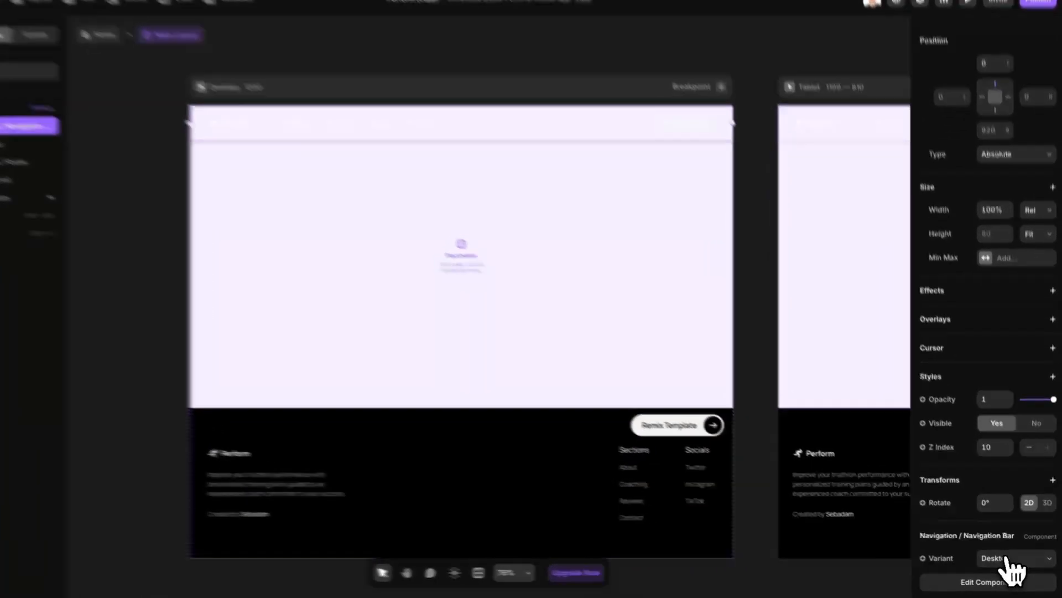
pyautogui.click(1010, 585)
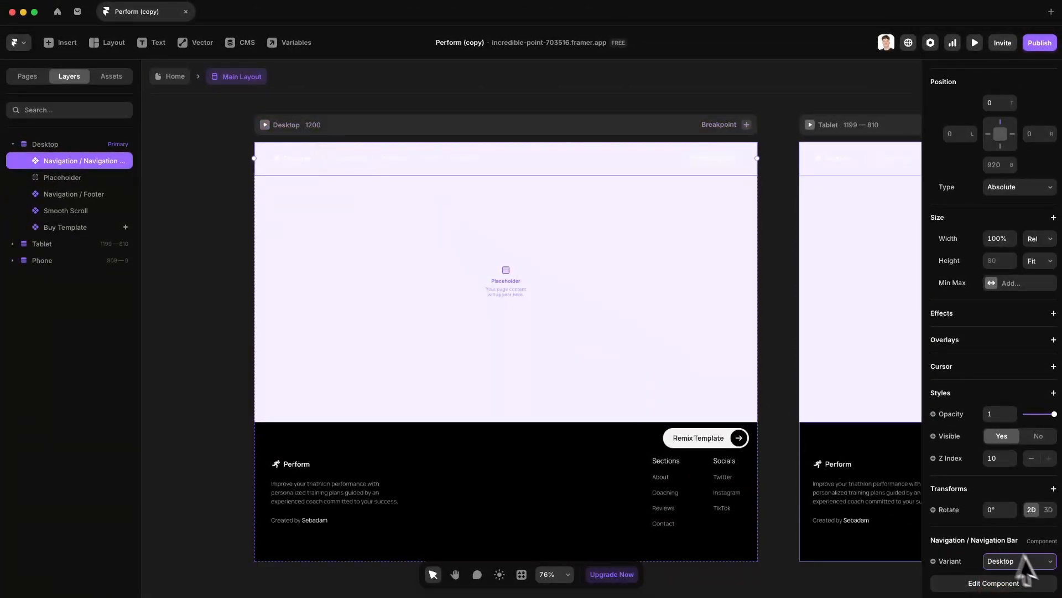
pyautogui.click(1035, 574)
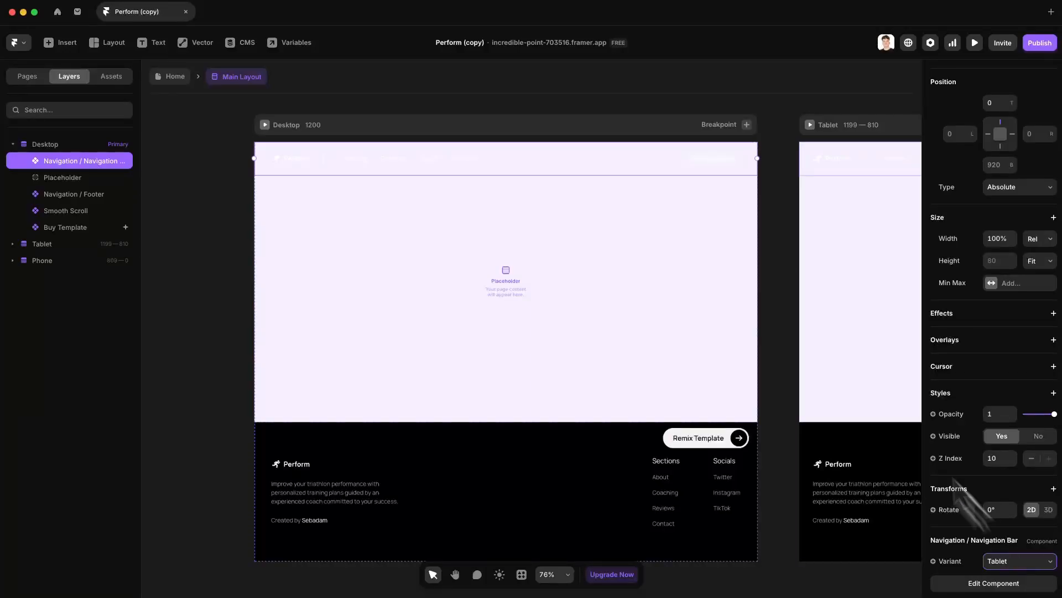
pyautogui.click(1002, 565)
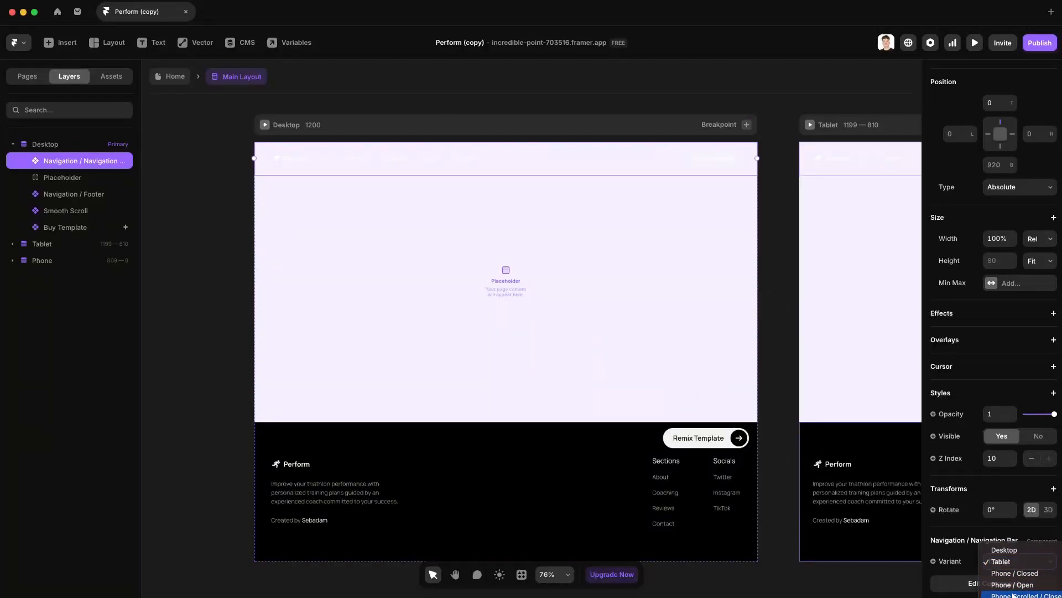
pyautogui.click(1013, 595)
pyautogui.click(709, 102)
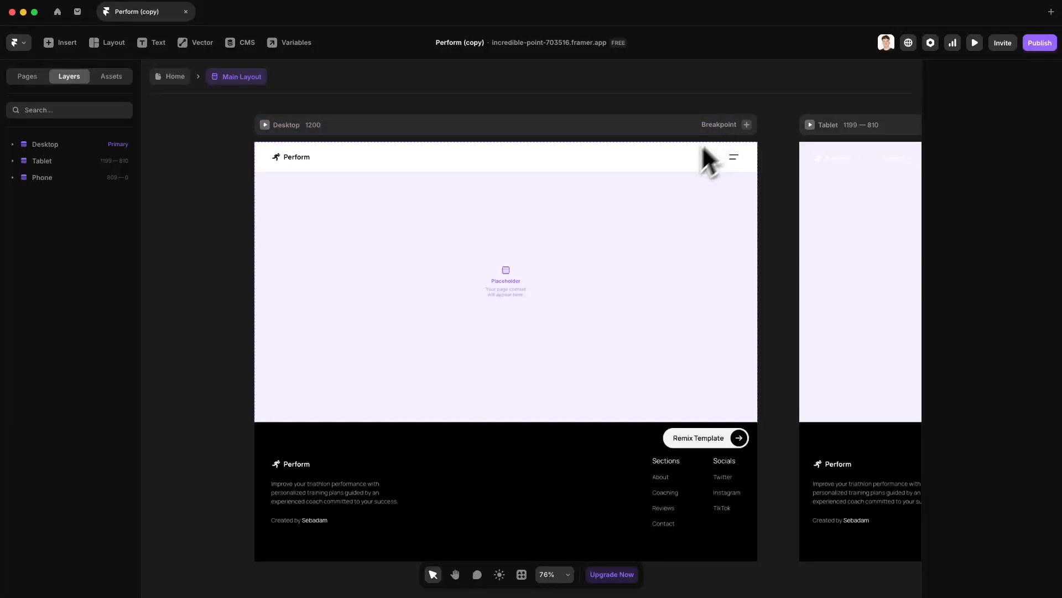
pyautogui.press('Escape')
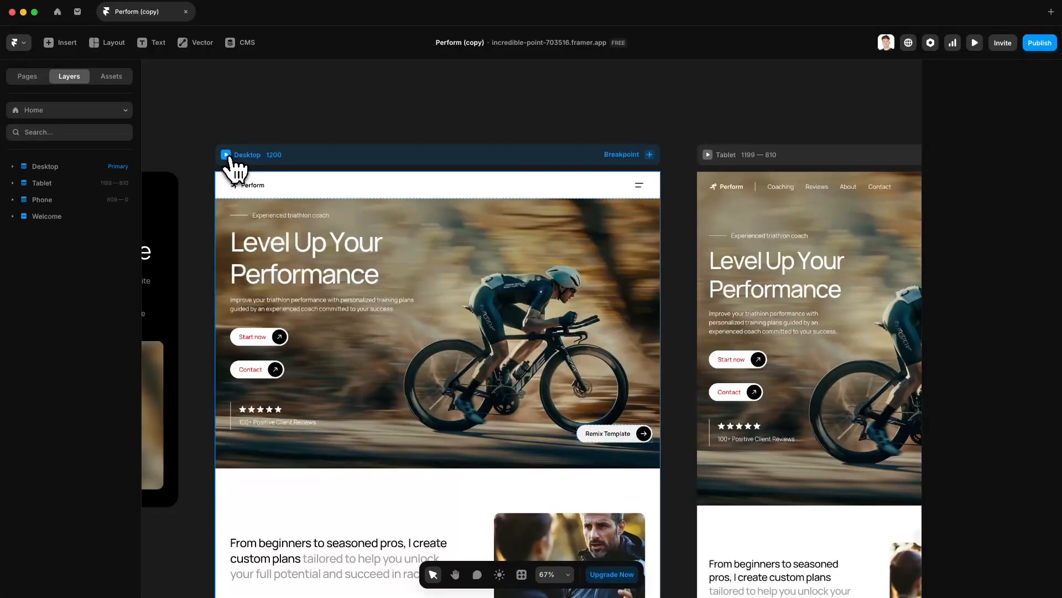
# Step: Preview the Desktop site, open and close the hamburger menu, then reselect the Desktop frame
pyautogui.click(227, 155)
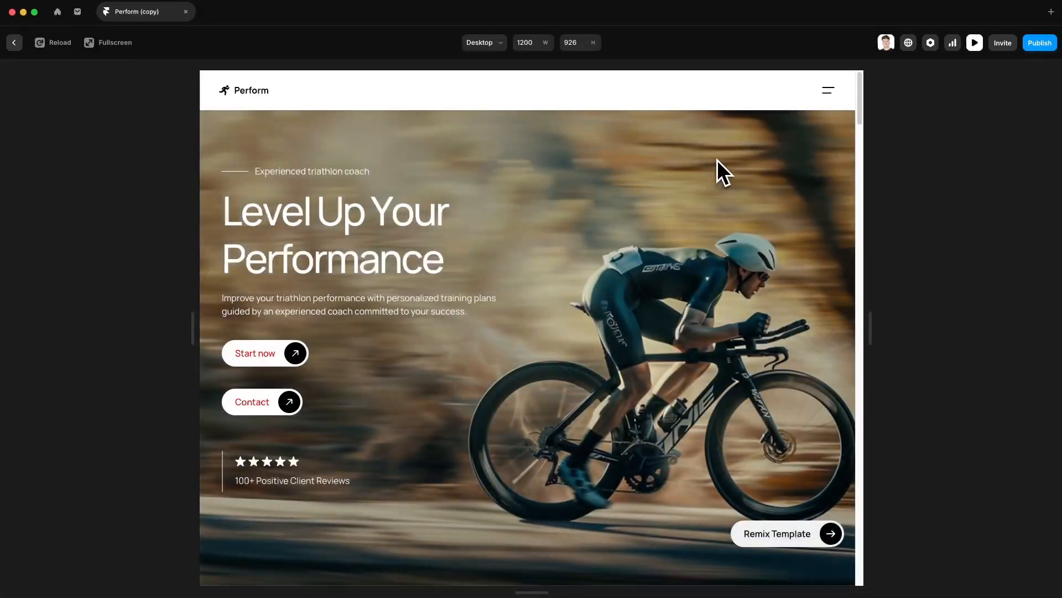
pyautogui.click(829, 93)
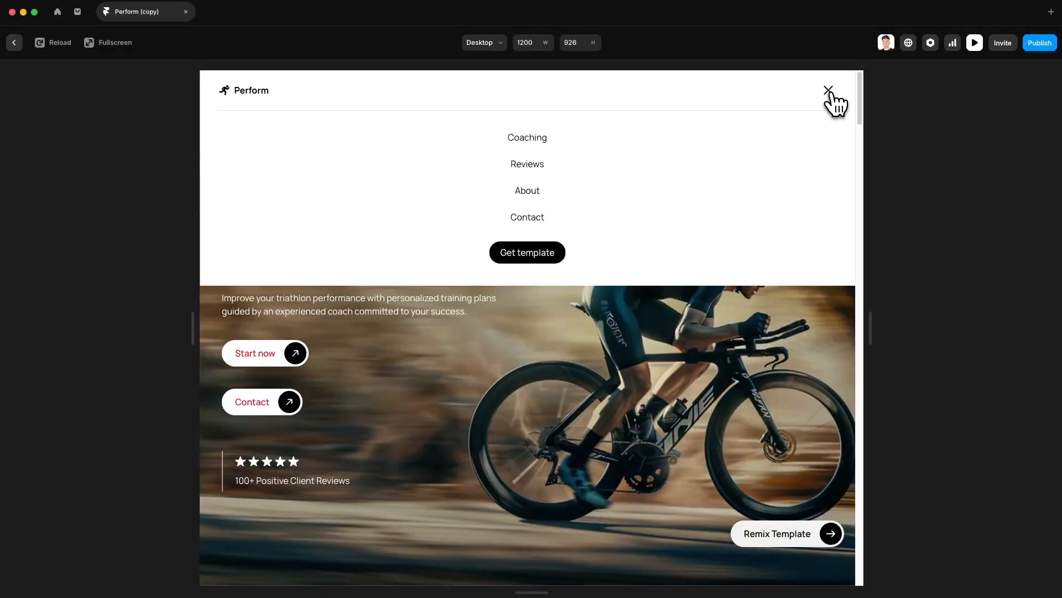
pyautogui.click(829, 92)
pyautogui.click(975, 42)
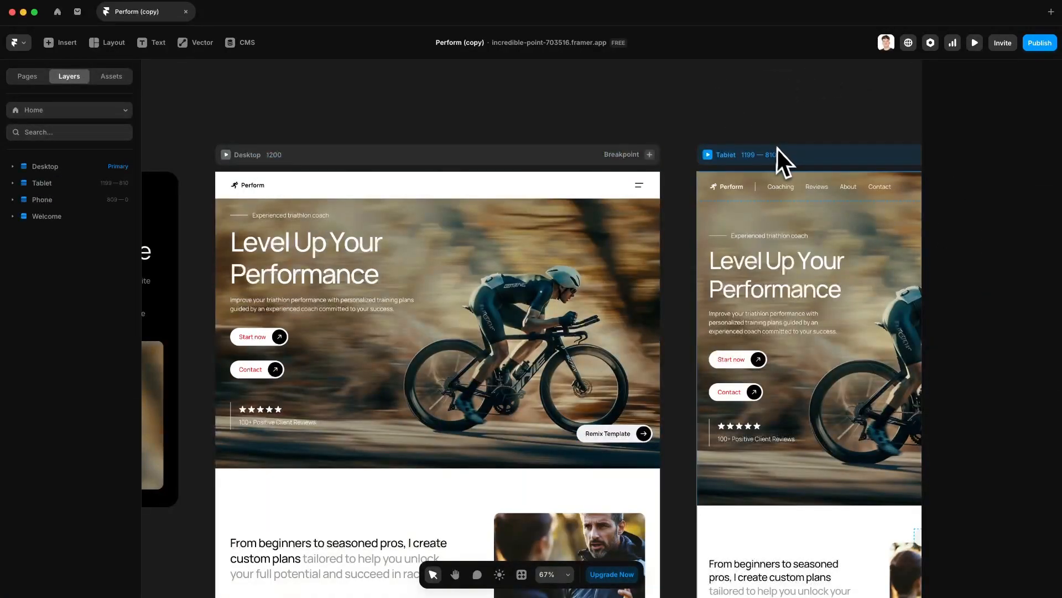
pyautogui.moveTo(778, 148); pyautogui.dragTo(520, 123)
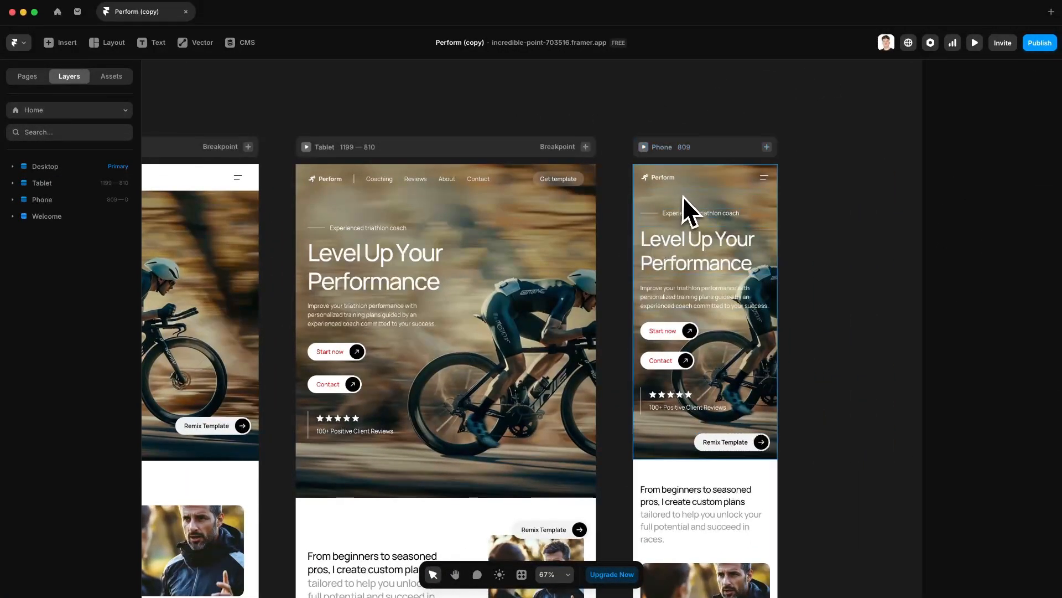
pyautogui.moveTo(456, 323); pyautogui.dragTo(1014, 336)
pyautogui.moveTo(579, 292); pyautogui.dragTo(663, 298)
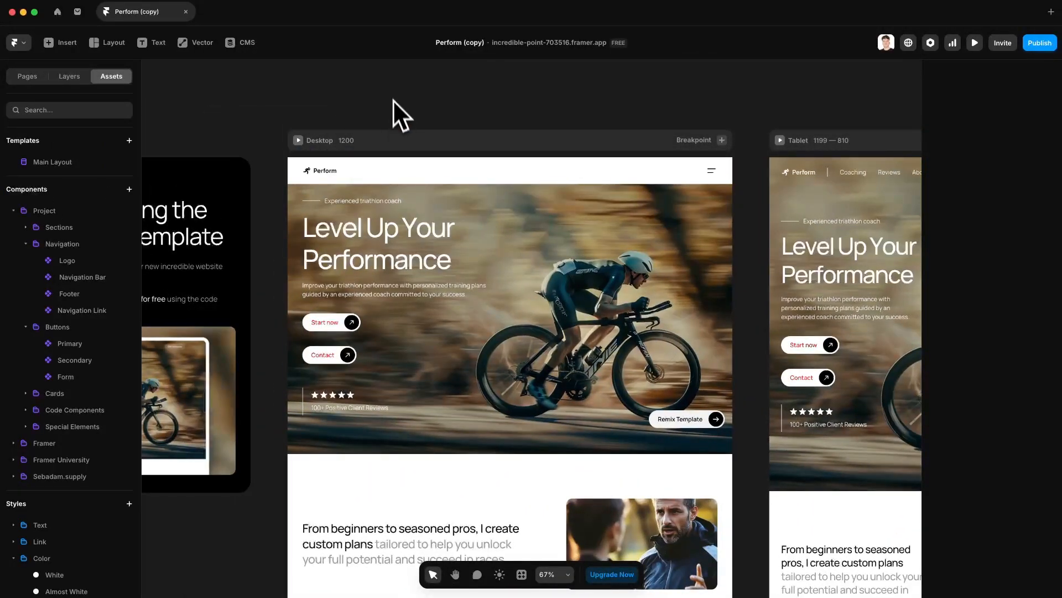
pyautogui.click(331, 174)
# Step: Open Main Layout's Navigation Bar component and bring its Desktop variant into view
pyautogui.doubleClick(330, 177)
pyautogui.click(318, 142)
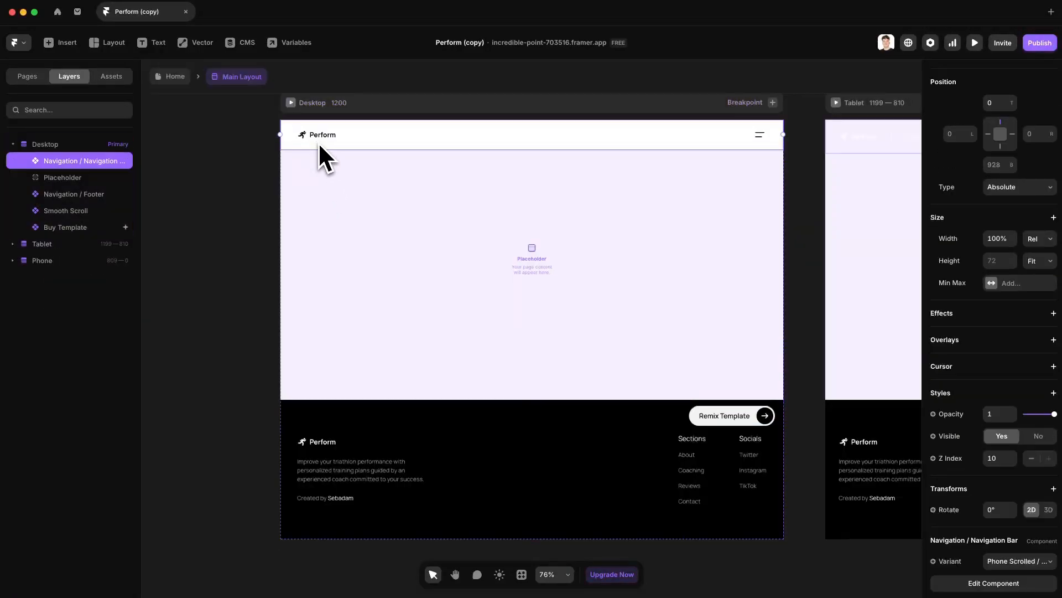
pyautogui.doubleClick(319, 139)
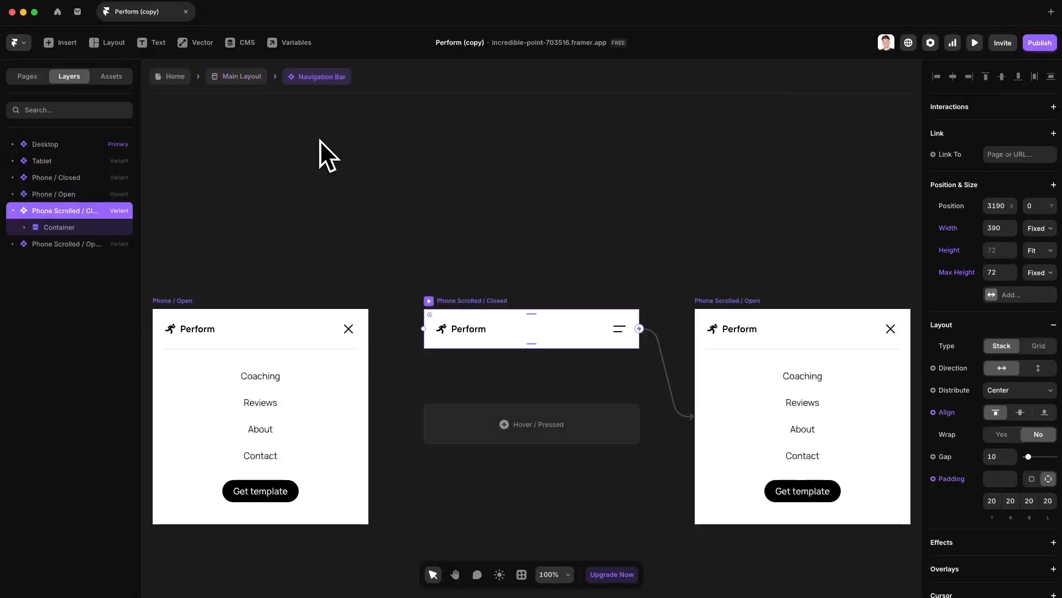
pyautogui.click(214, 274)
pyautogui.hscroll(-5, 222, 279)
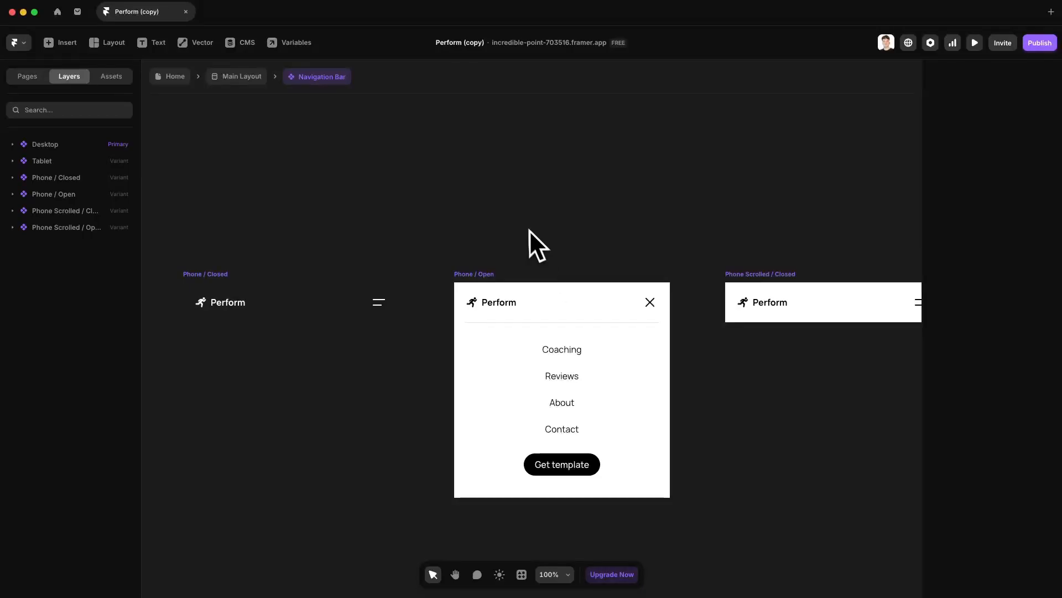
pyautogui.scroll(-5, 526, 227)
pyautogui.moveTo(424, 202); pyautogui.dragTo(598, 217)
pyautogui.moveTo(230, 185); pyautogui.dragTo(371, 192)
pyautogui.scroll(5, 357, 249)
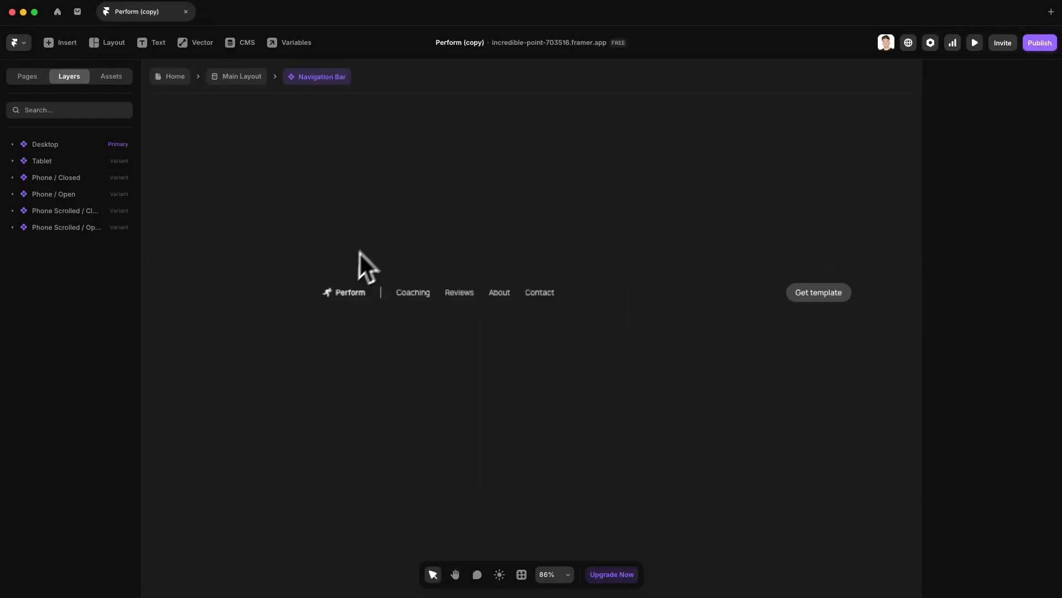
pyautogui.scroll(3, 347, 265)
# Step: In the Logo component, replace the Perform text with the site owner's name
pyautogui.doubleClick(347, 301)
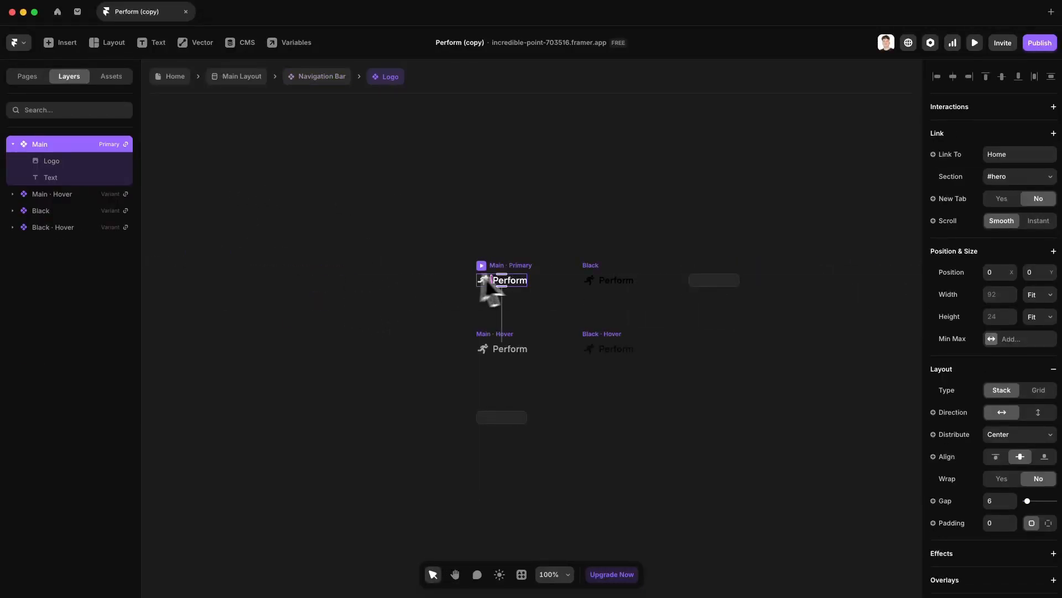
pyautogui.click(119, 82)
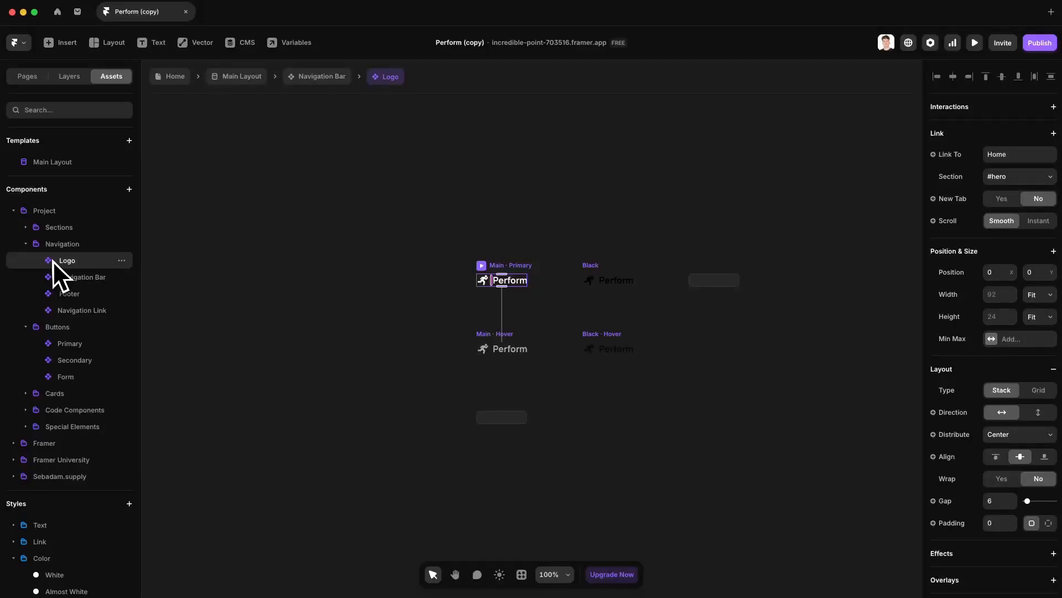
pyautogui.click(77, 77)
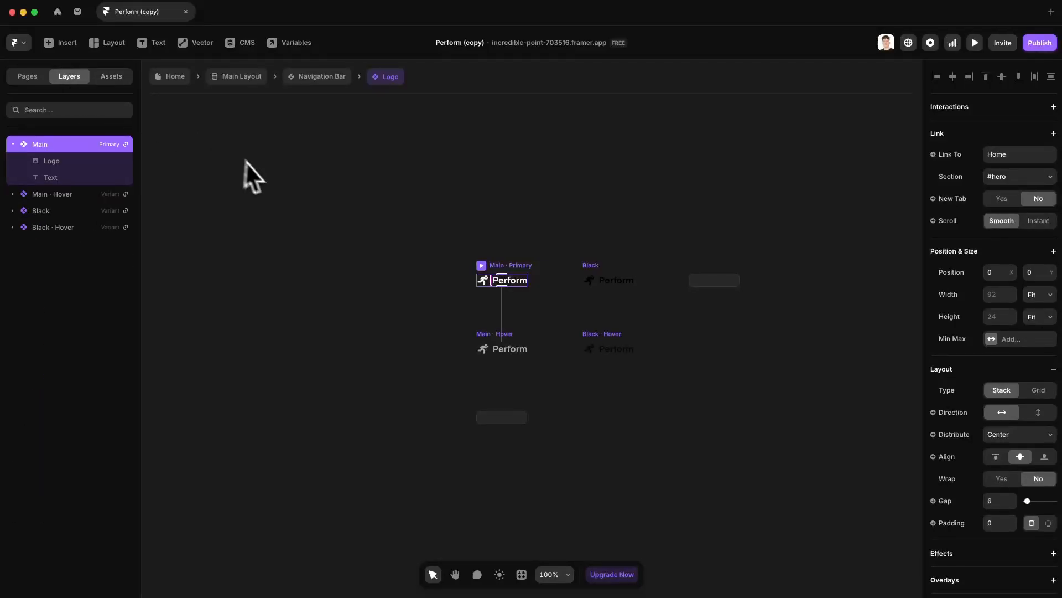
pyautogui.click(426, 217)
pyautogui.click(515, 285)
pyautogui.doubleClick(514, 286)
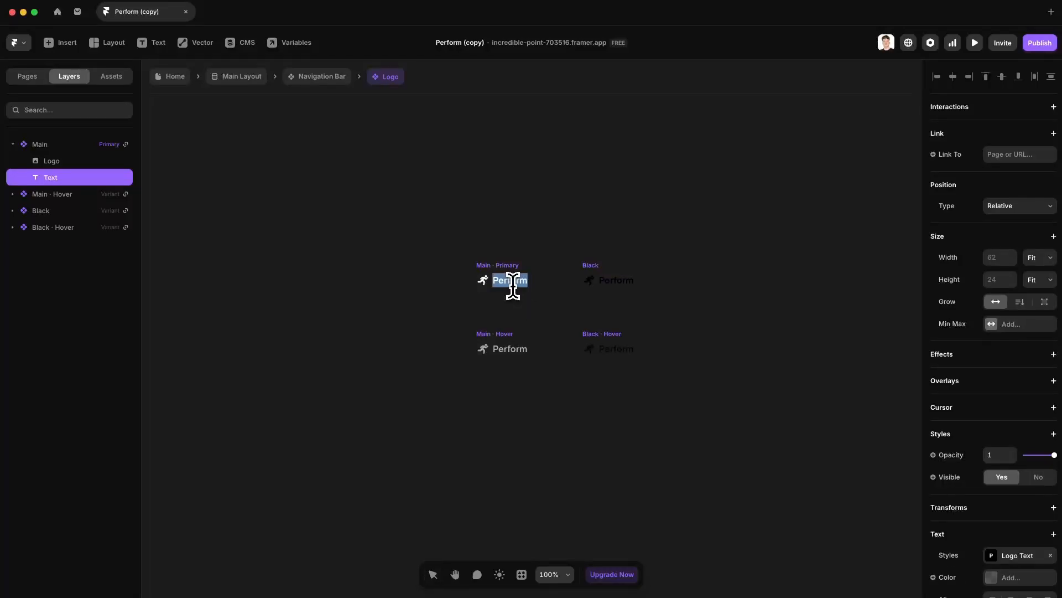
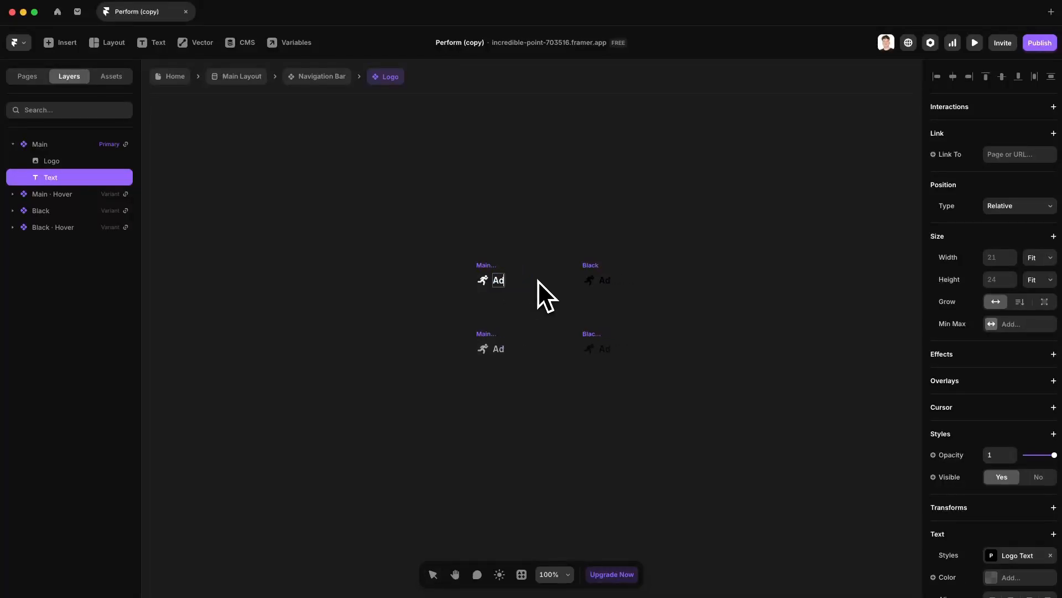
pyautogui.click(542, 235)
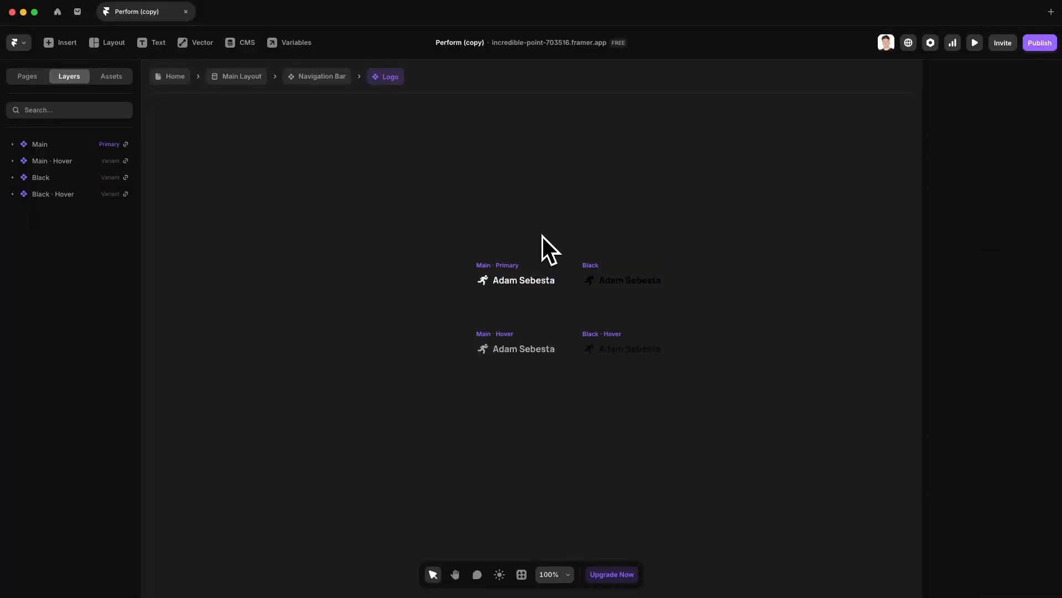
# Step: Delete the runner icon image from every Logo variant
pyautogui.click(482, 283)
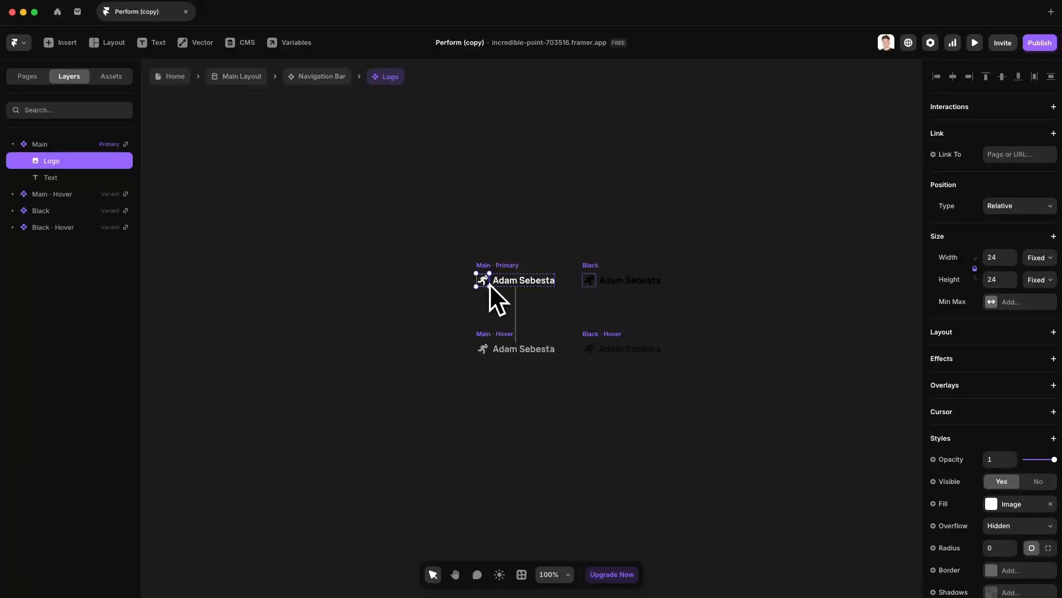
pyautogui.click(999, 506)
pyautogui.click(999, 506)
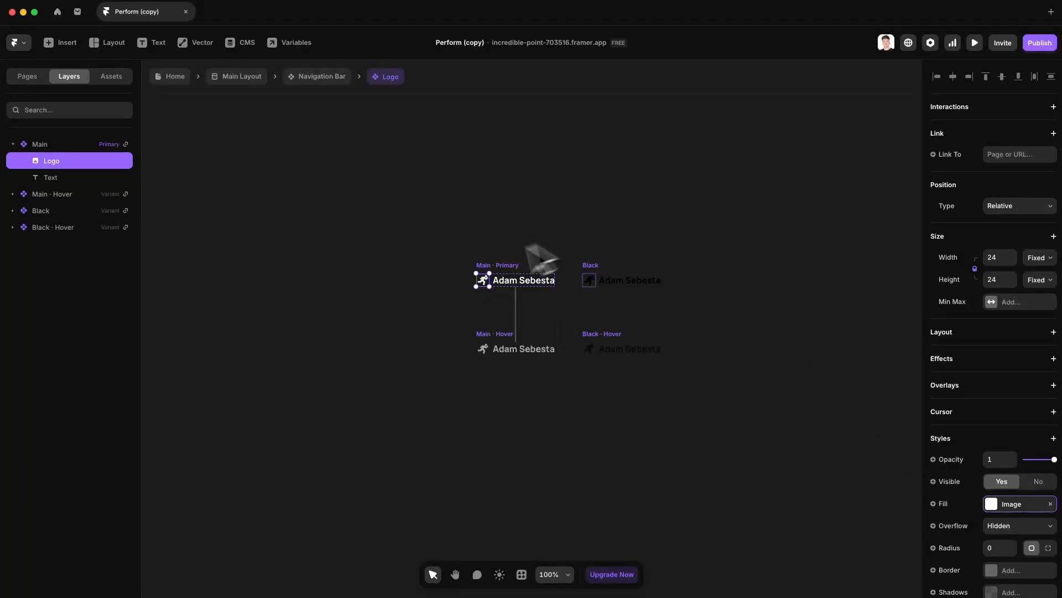
pyautogui.click(506, 220)
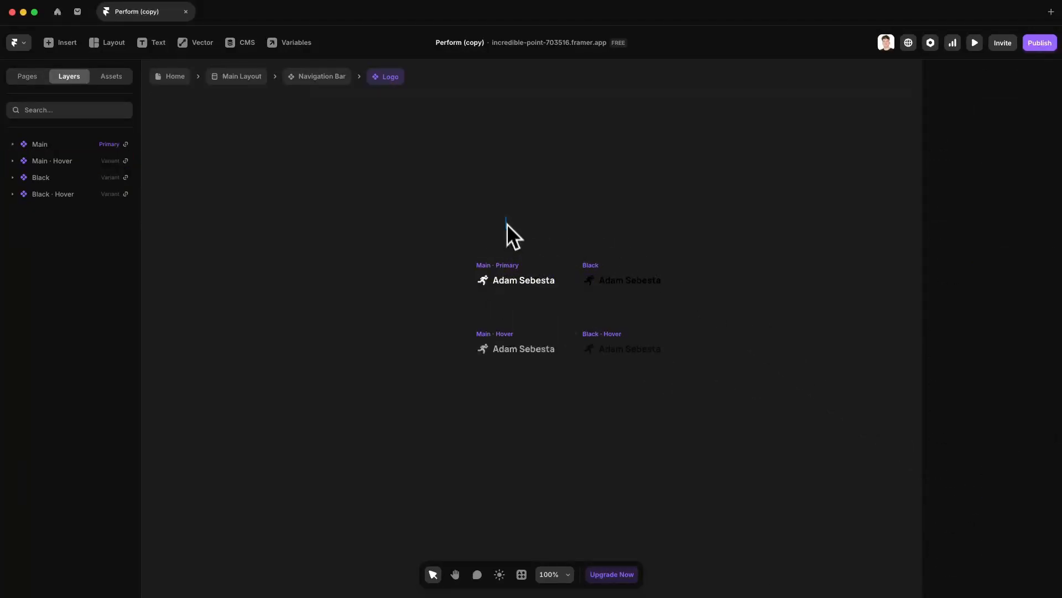
pyautogui.click(482, 283)
pyautogui.press('Delete')
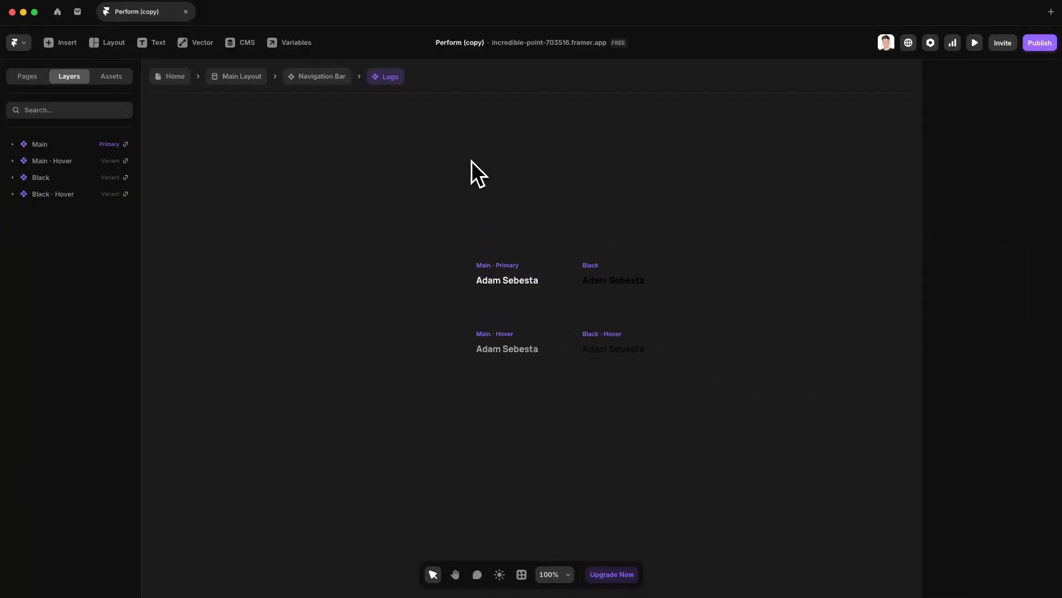
# Step: Return to the Home page and scroll through it to check the new name logo
pyautogui.click(174, 78)
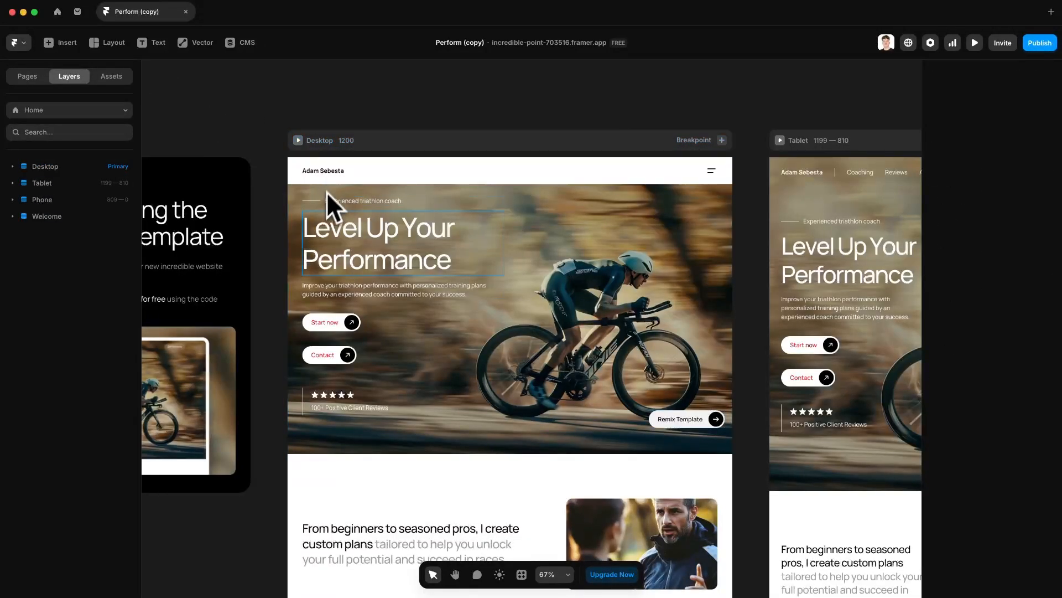
pyautogui.scroll(-20, 493, 408)
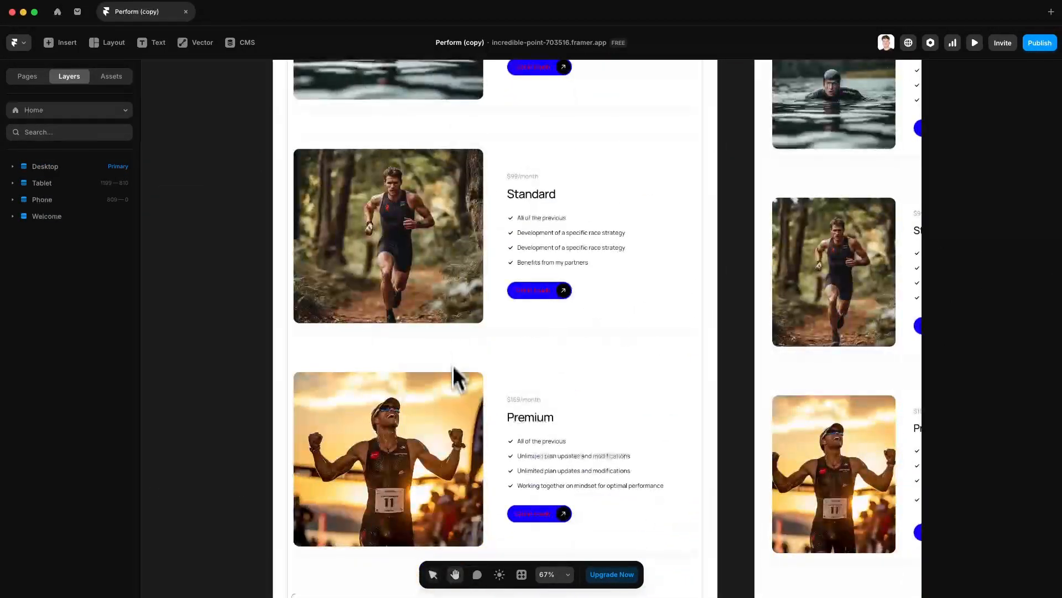
pyautogui.scroll(-20, 450, 460)
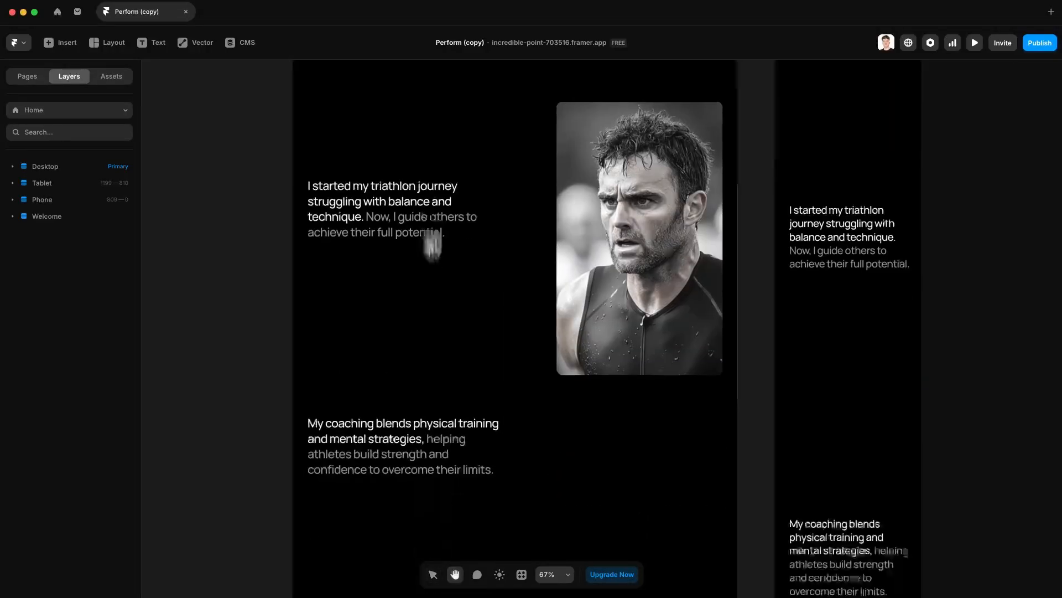
pyautogui.scroll(-15, 471, 211)
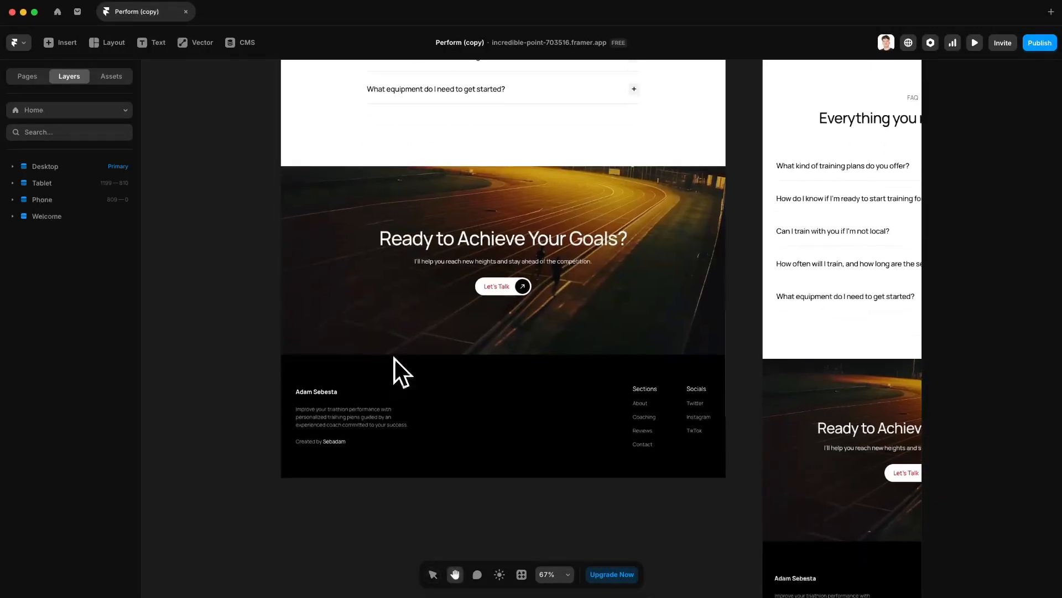
pyautogui.scroll(15, 474, 177)
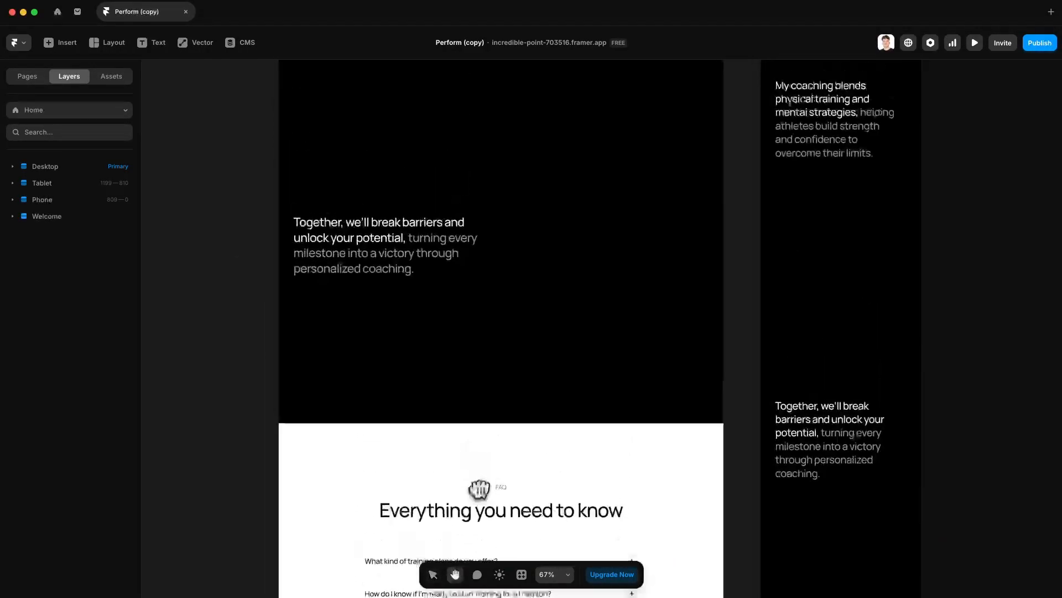
pyautogui.scroll(15, 502, 450)
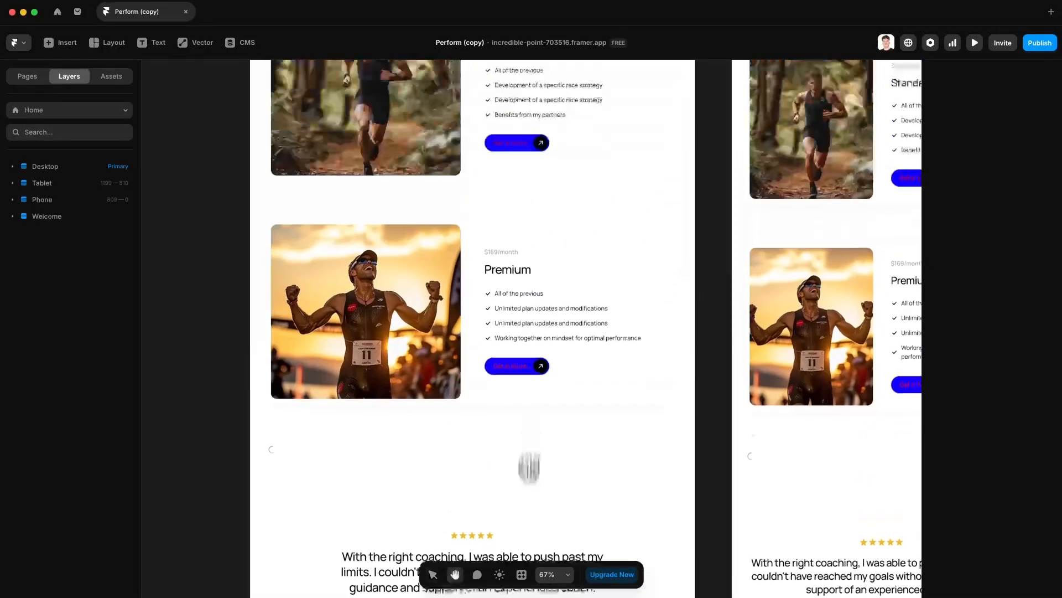
pyautogui.scroll(15, 535, 381)
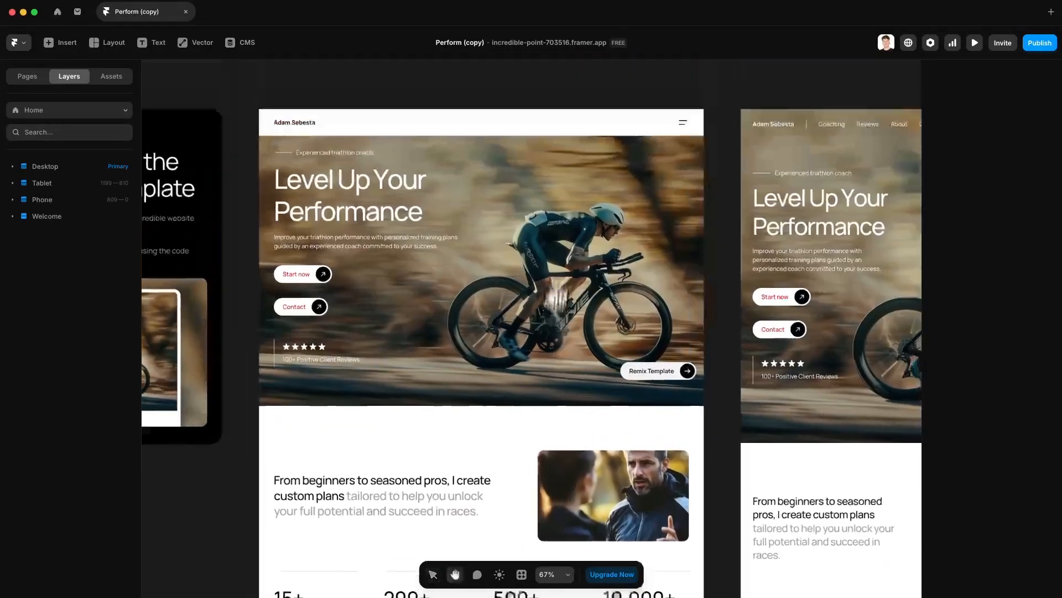